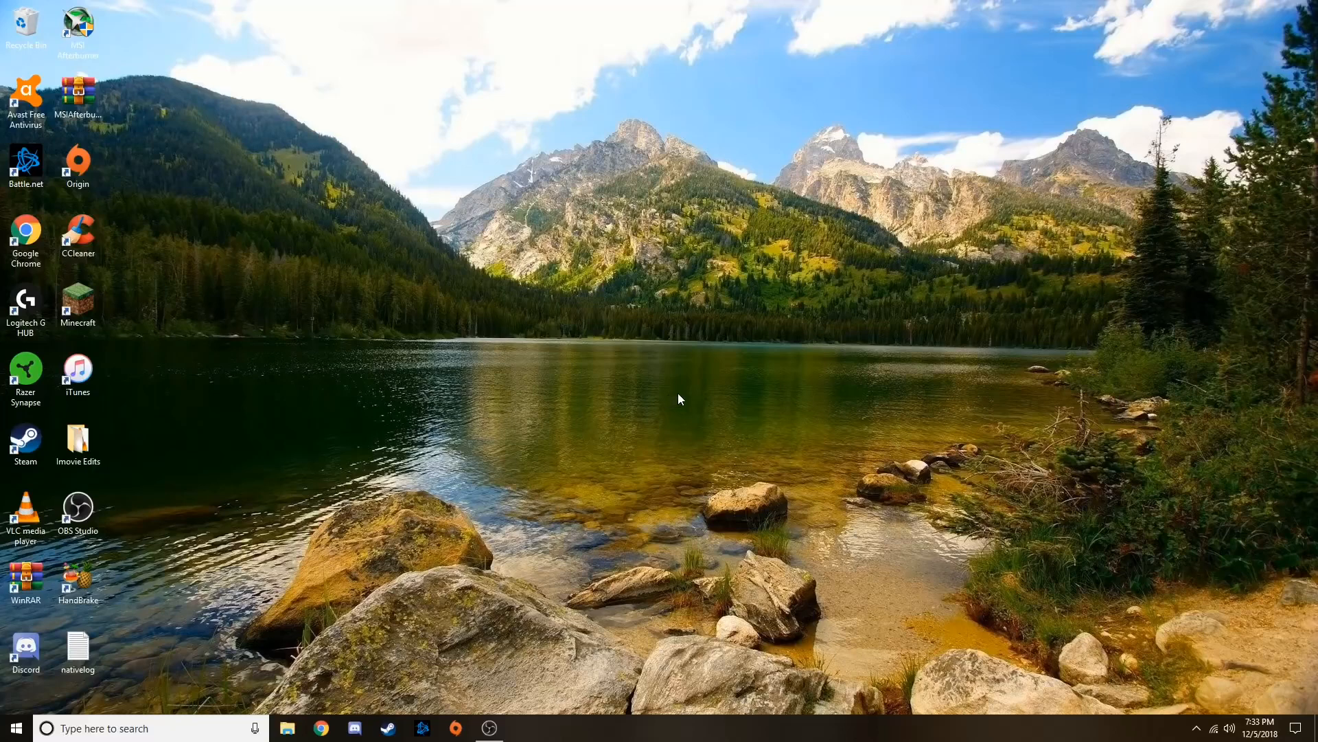
Open Control Panel and go to the Network and Sharing Center under Network and Internet
left_click(208, 726)
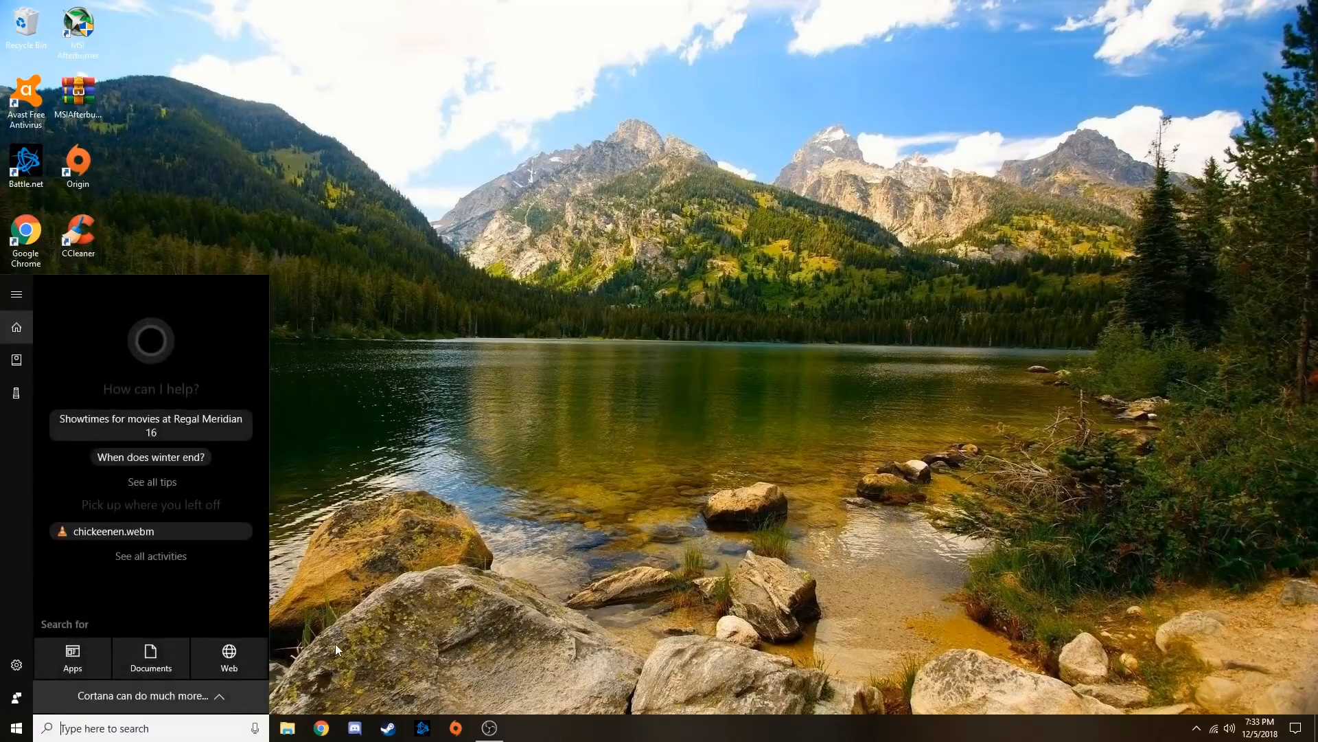
type("control")
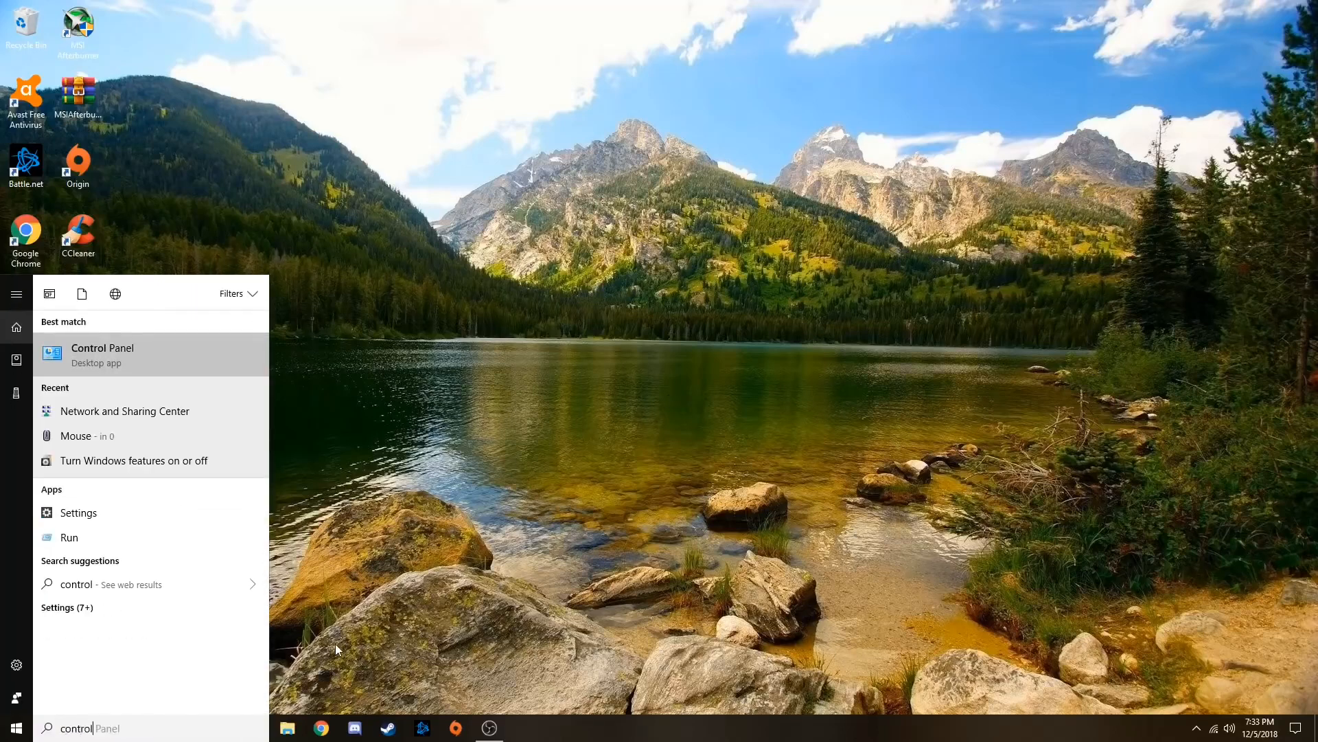
left_click(168, 348)
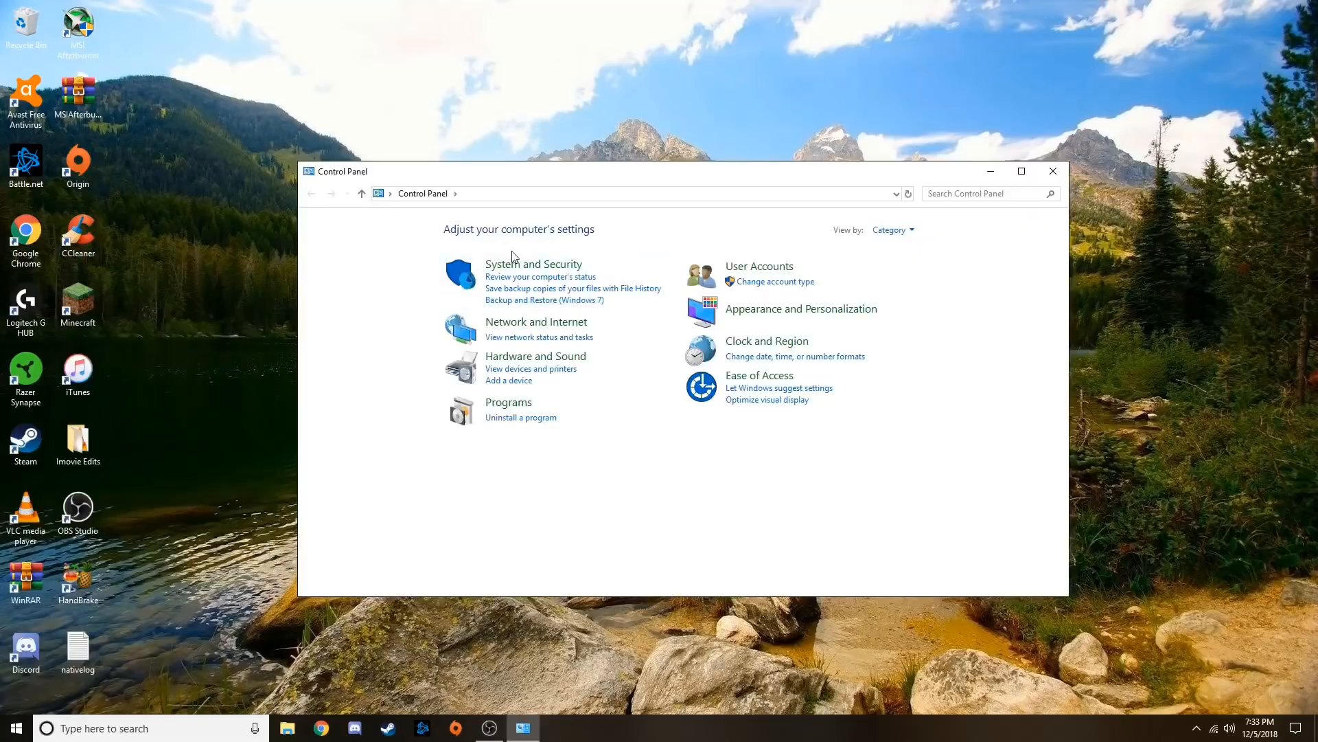
left_click(534, 324)
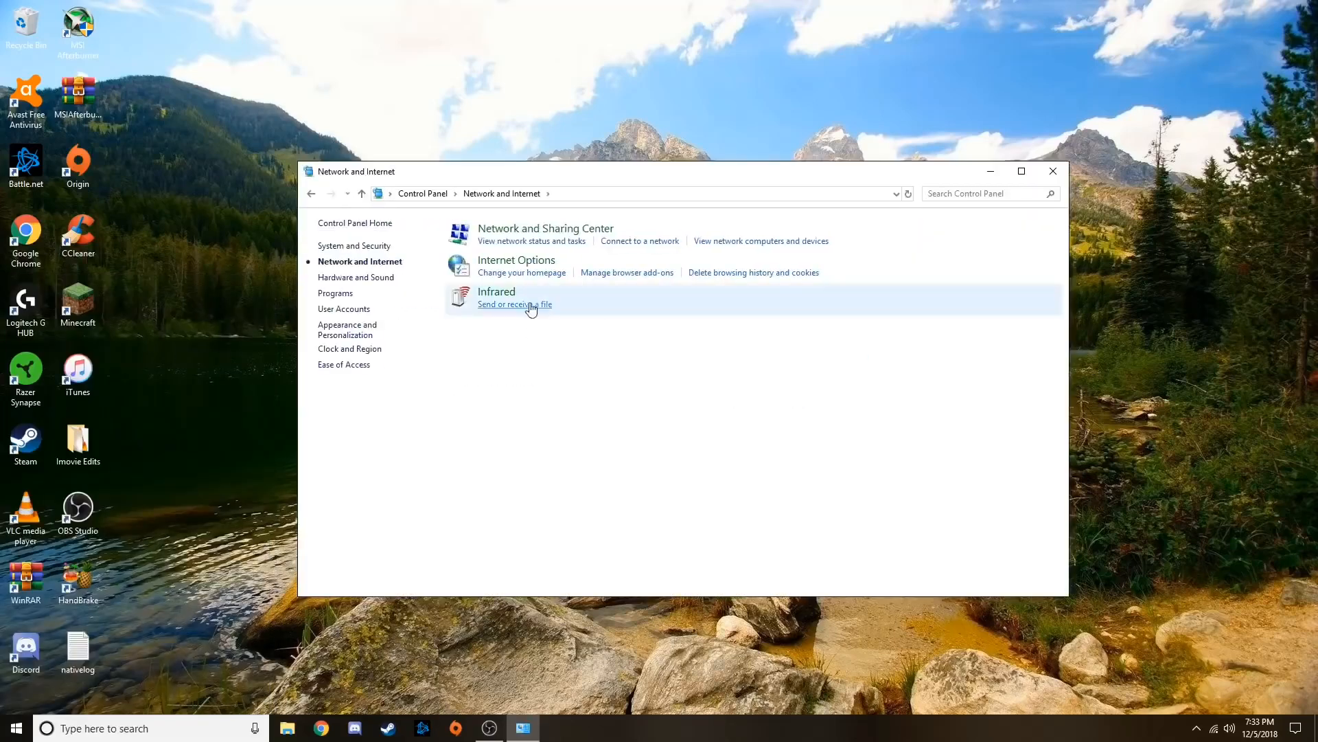
left_click(537, 233)
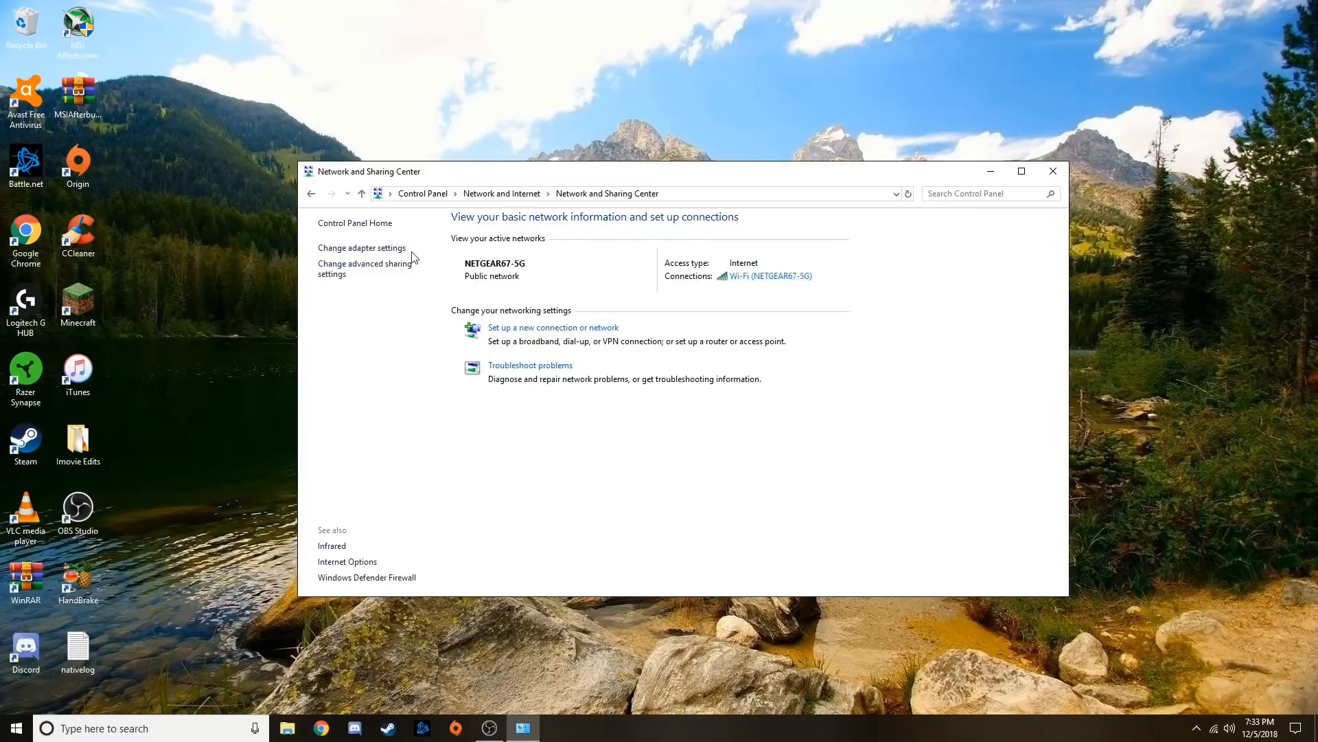
left_click(375, 249)
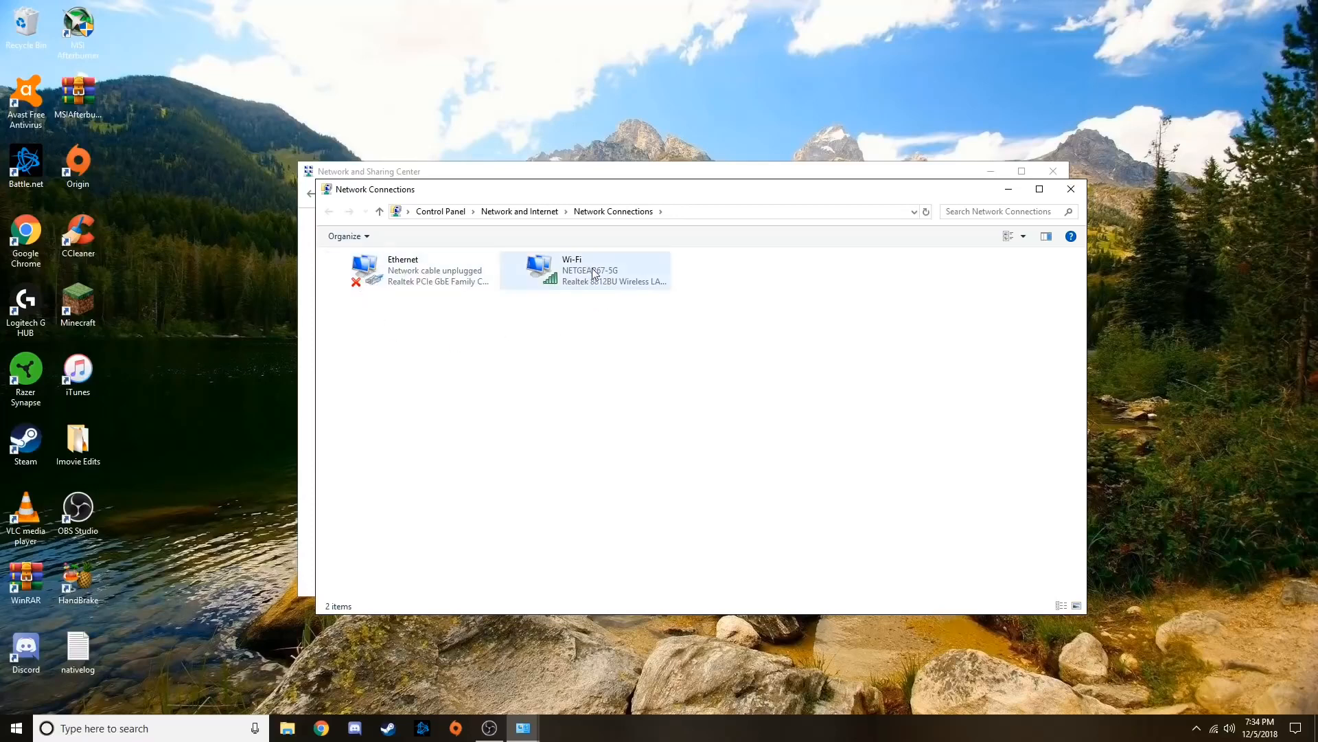
left_click(379, 211)
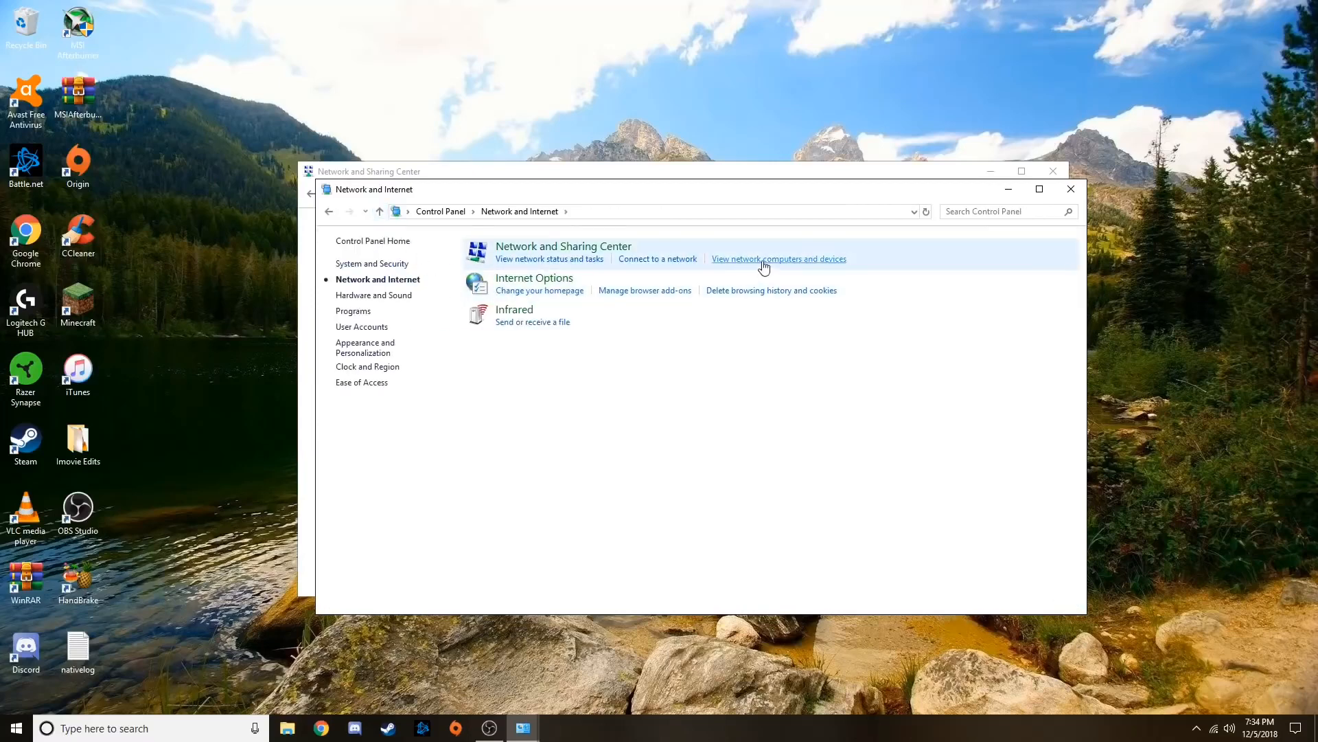
left_click(563, 247)
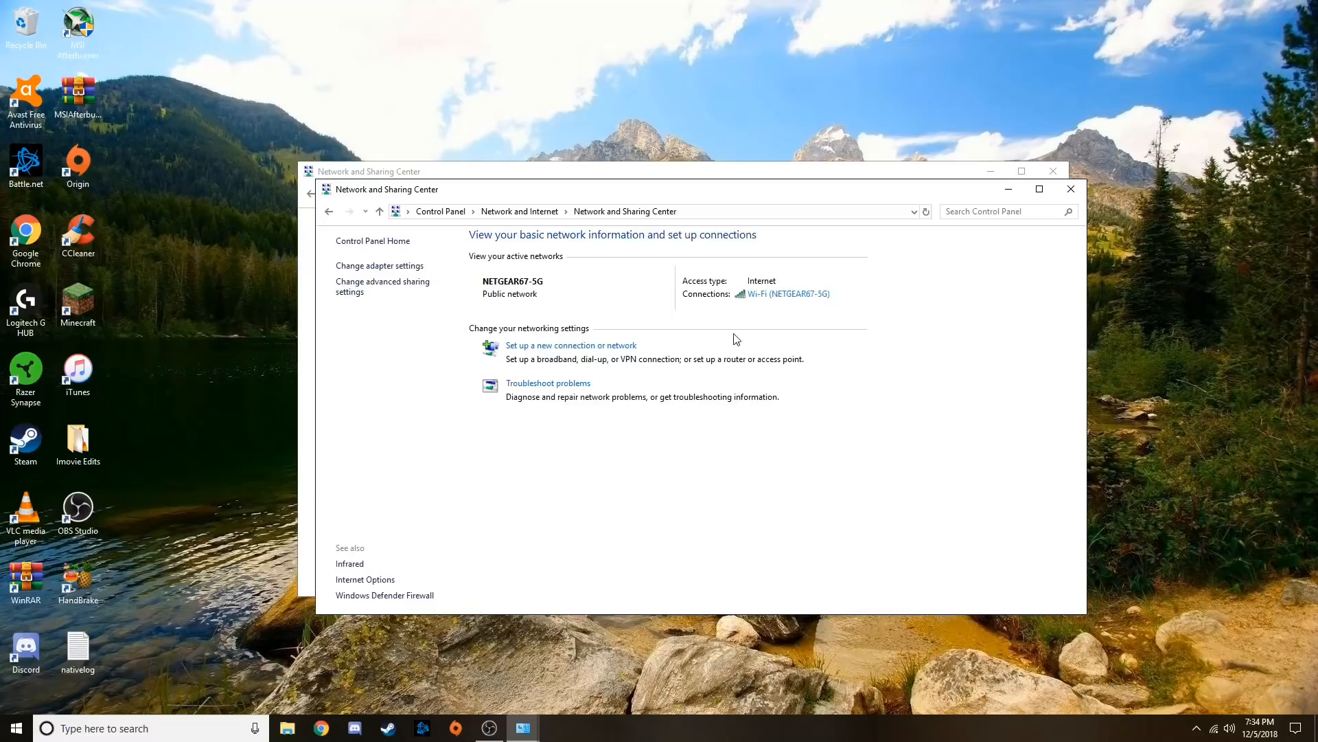
Open the Internet Protocol Version 4 (TCP/IPv4) properties of the active Wi-Fi connection
left_click(774, 295)
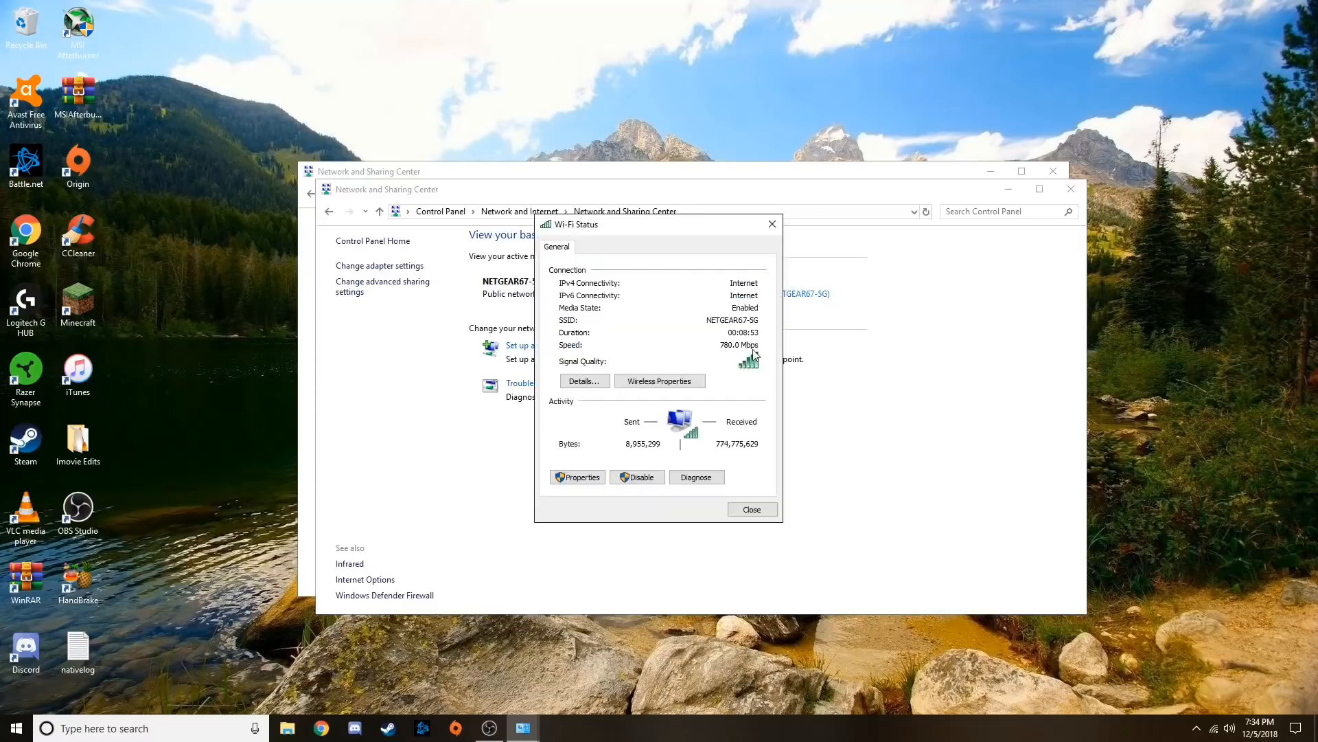
left_click(570, 481)
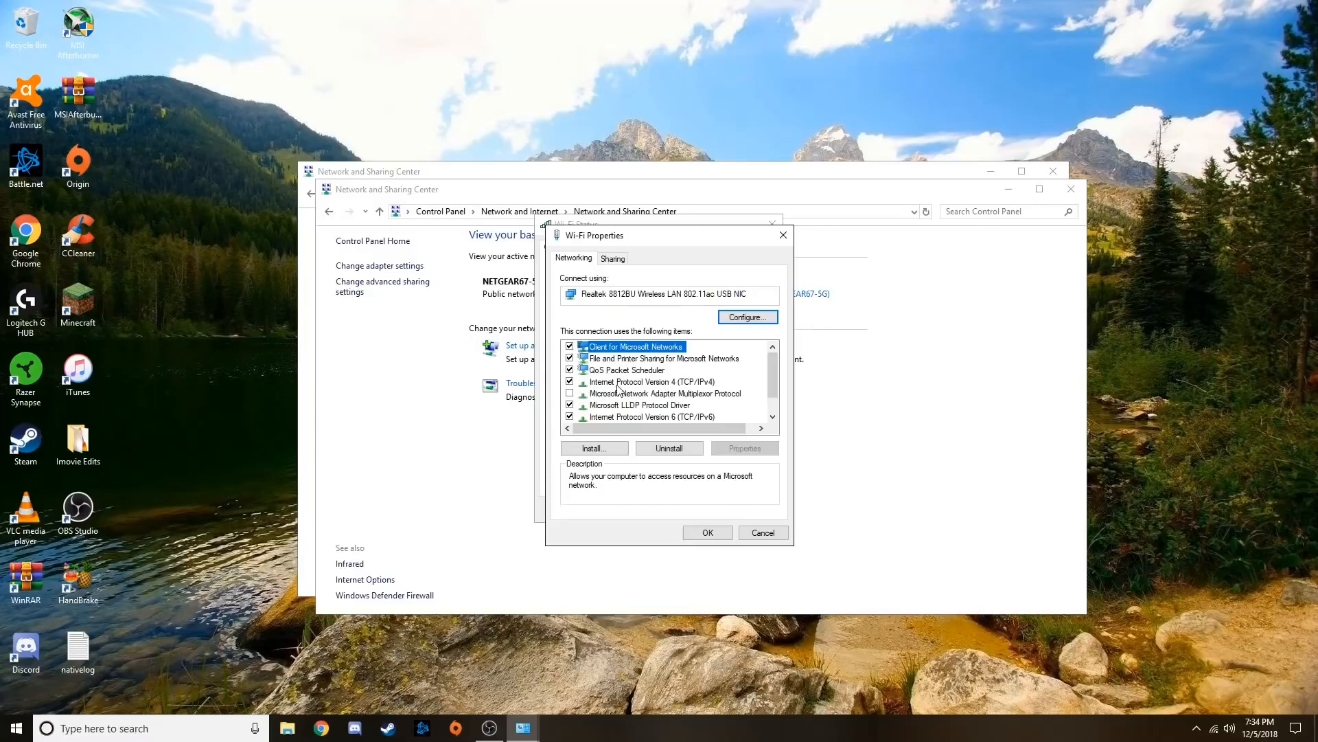
double_click(671, 382)
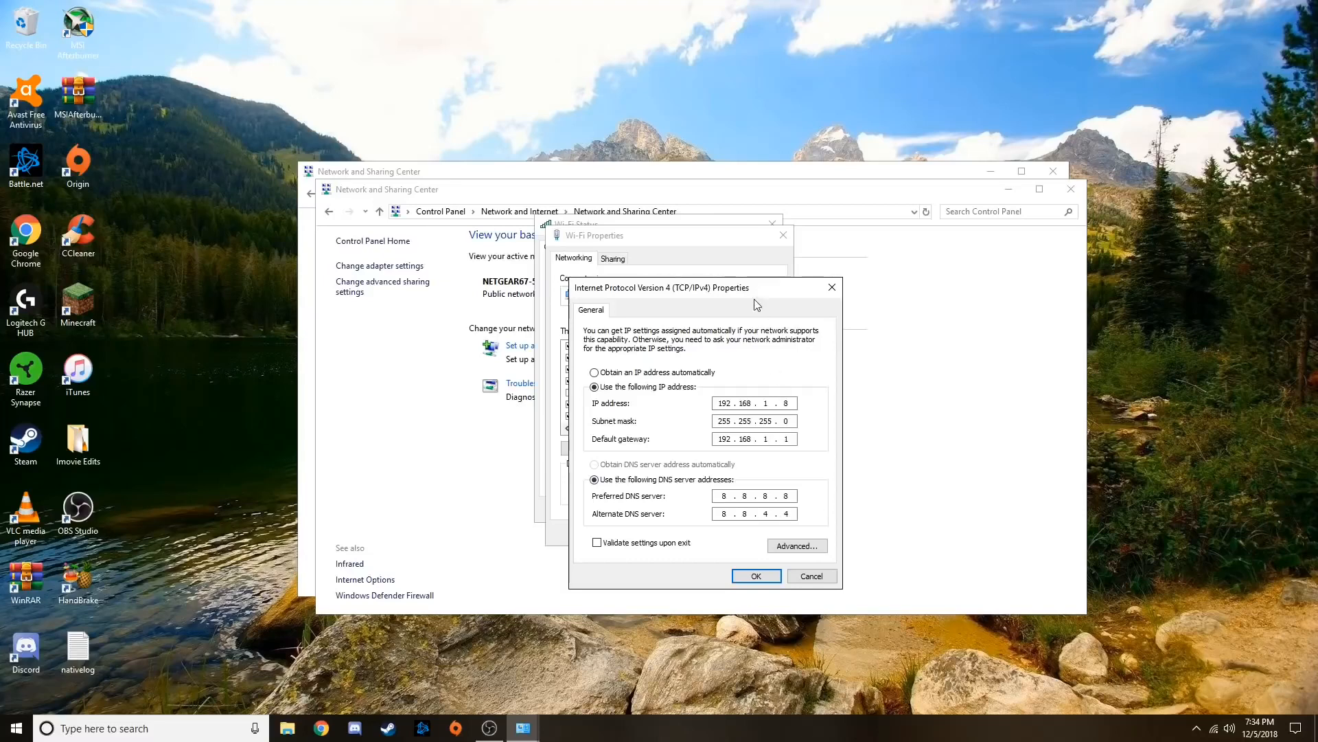
left_click_drag(758, 289, 776, 281)
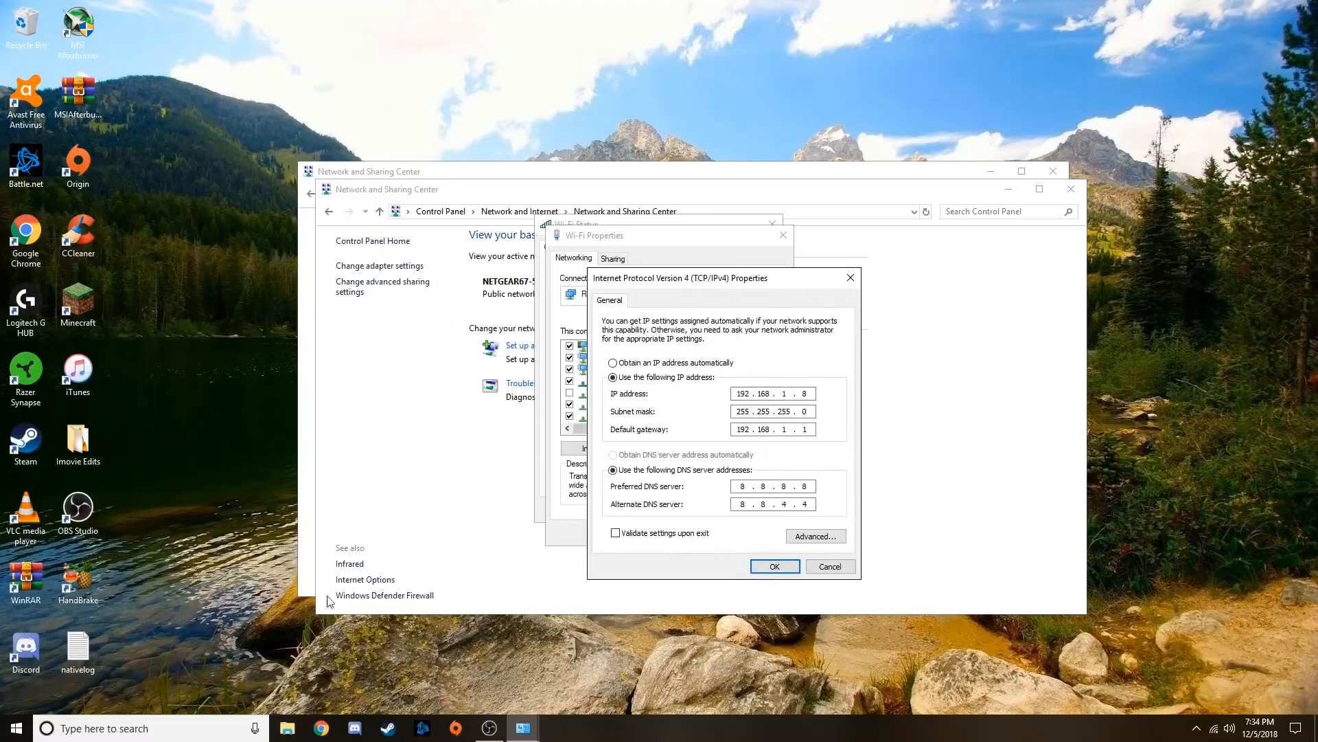
Switch to a new Command Prompt window and arrange it side by side with the IPv4 properties dialog
left_click(135, 728)
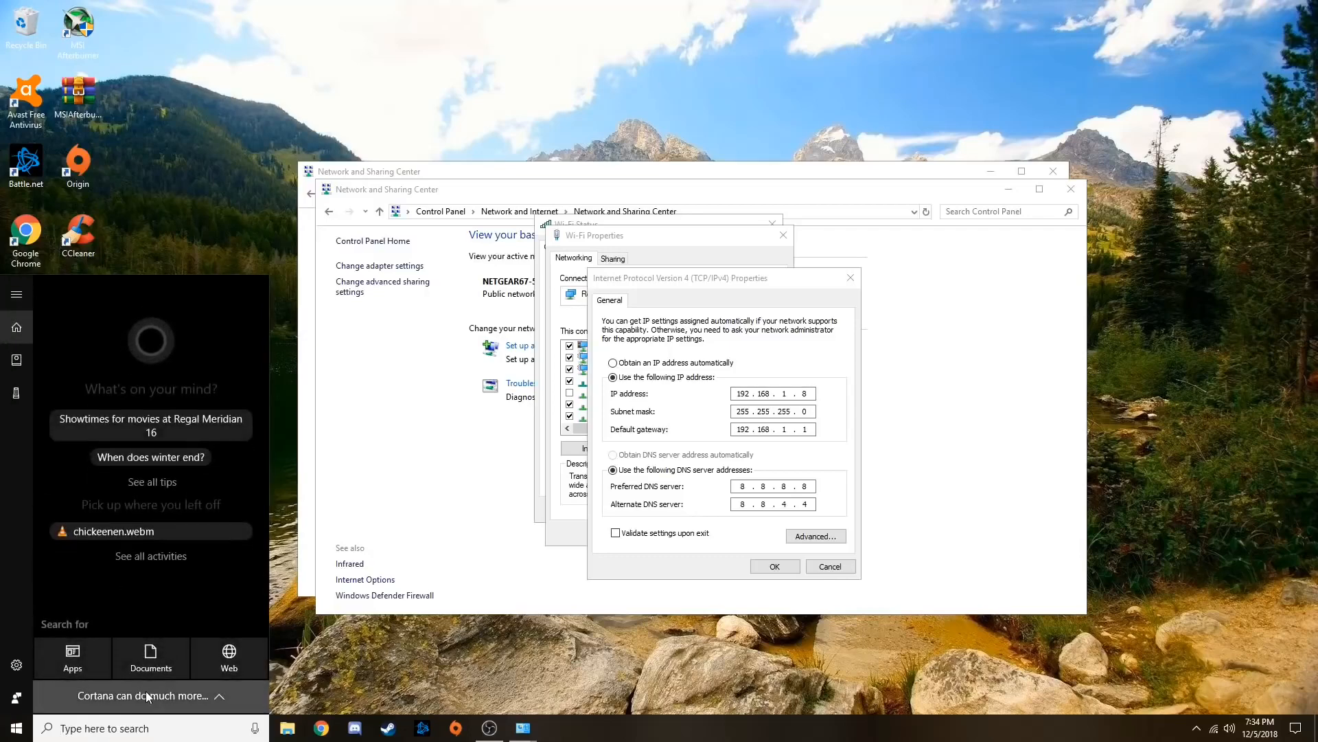
type("cmd")
key("Return")
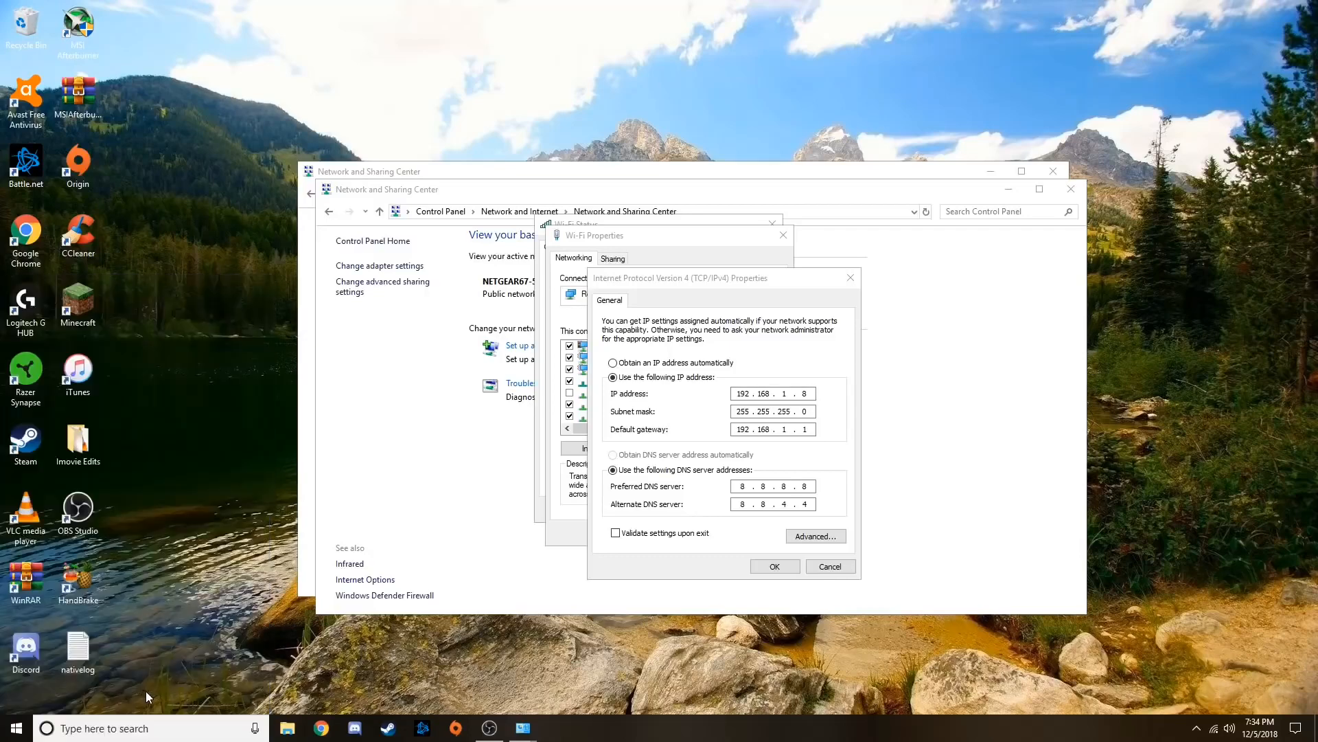
key("super+Left")
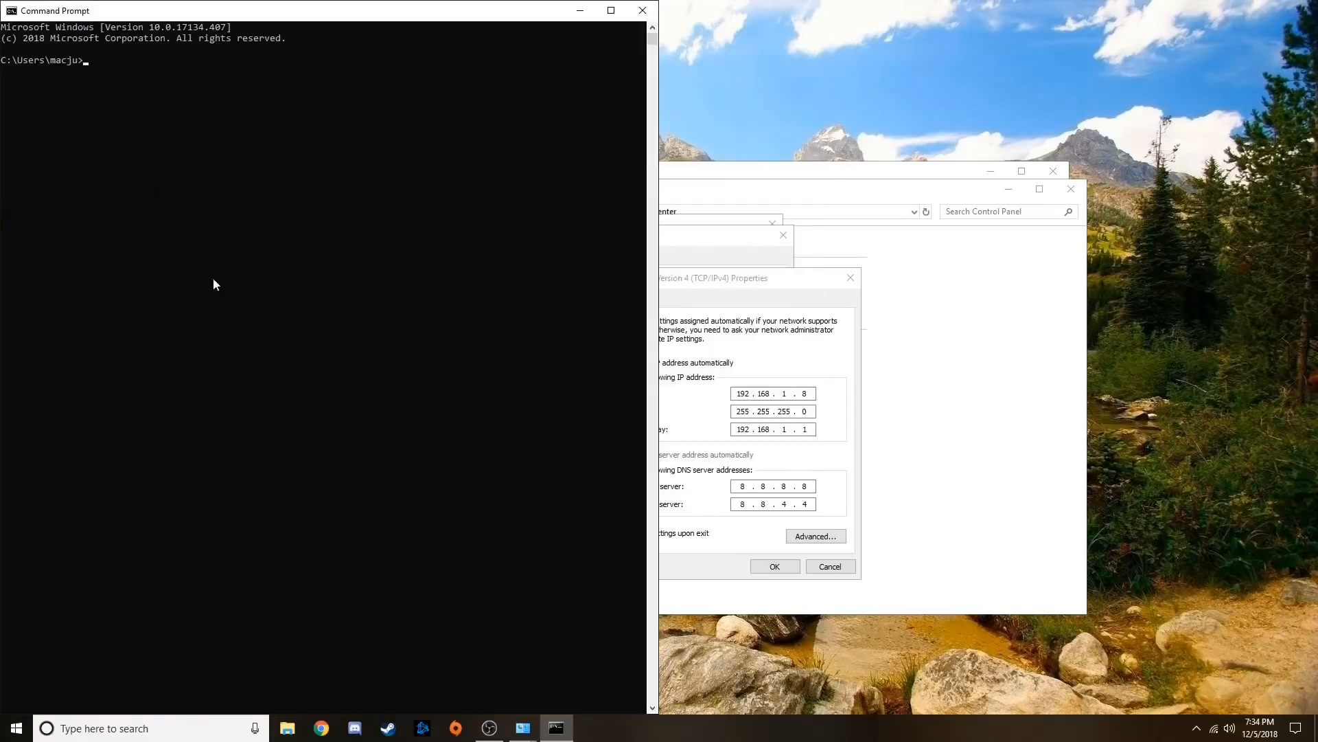
left_click(755, 282)
left_click_drag(755, 282, 1021, 271)
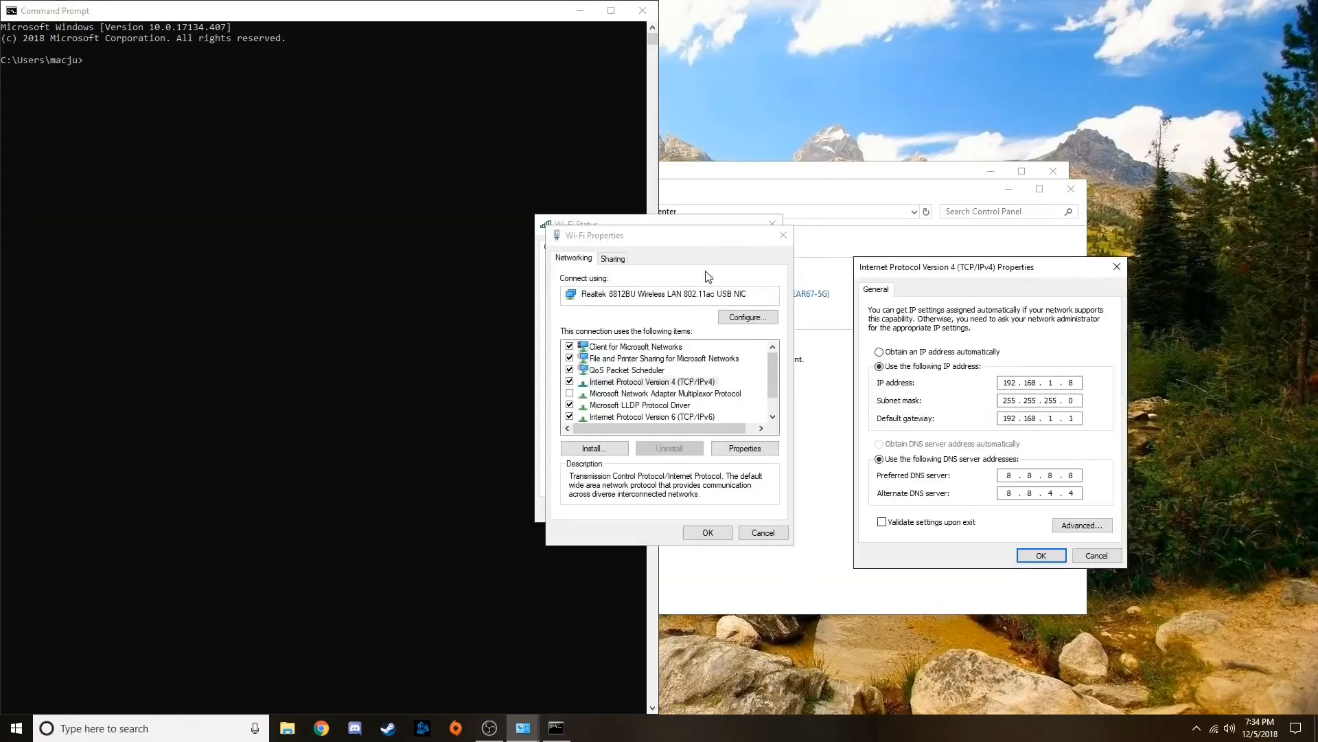
left_click(432, 200)
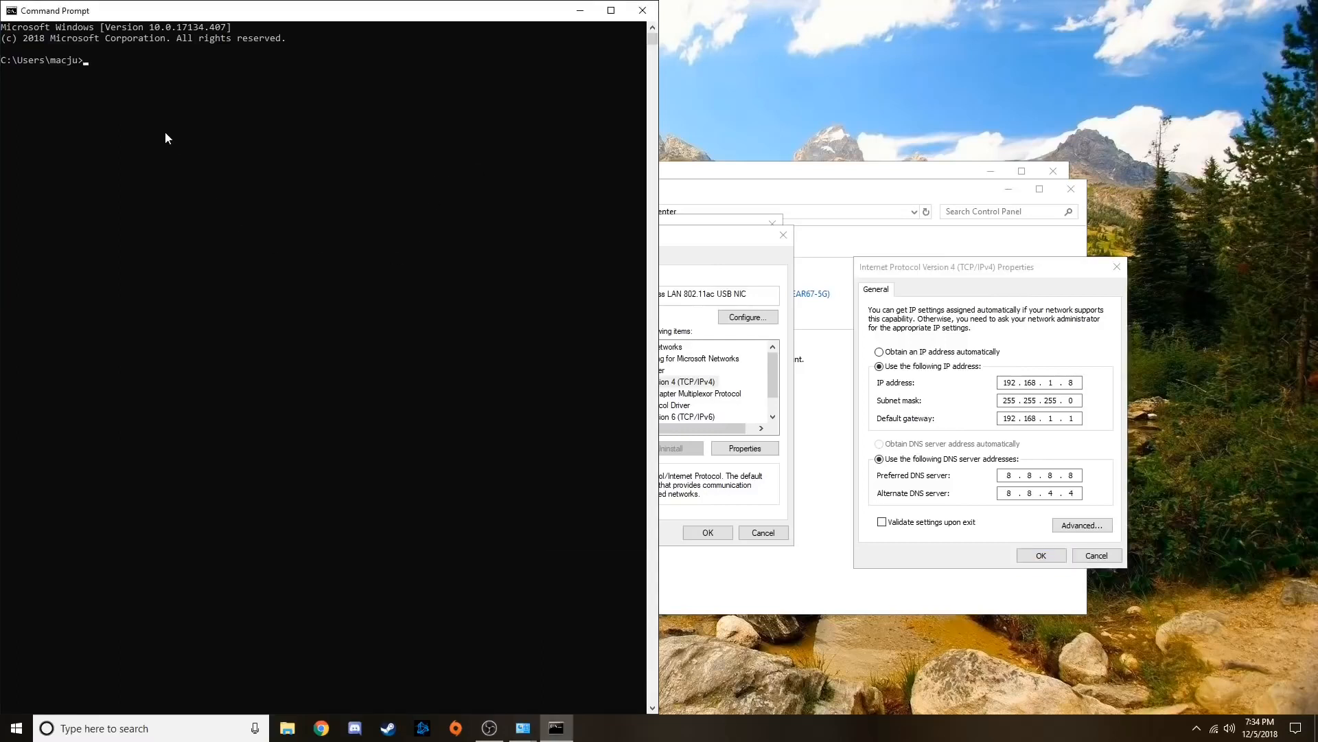
Run ipconfig in Command Prompt to list the network adapters' IP configuration
type("ipconfig")
key("Return")
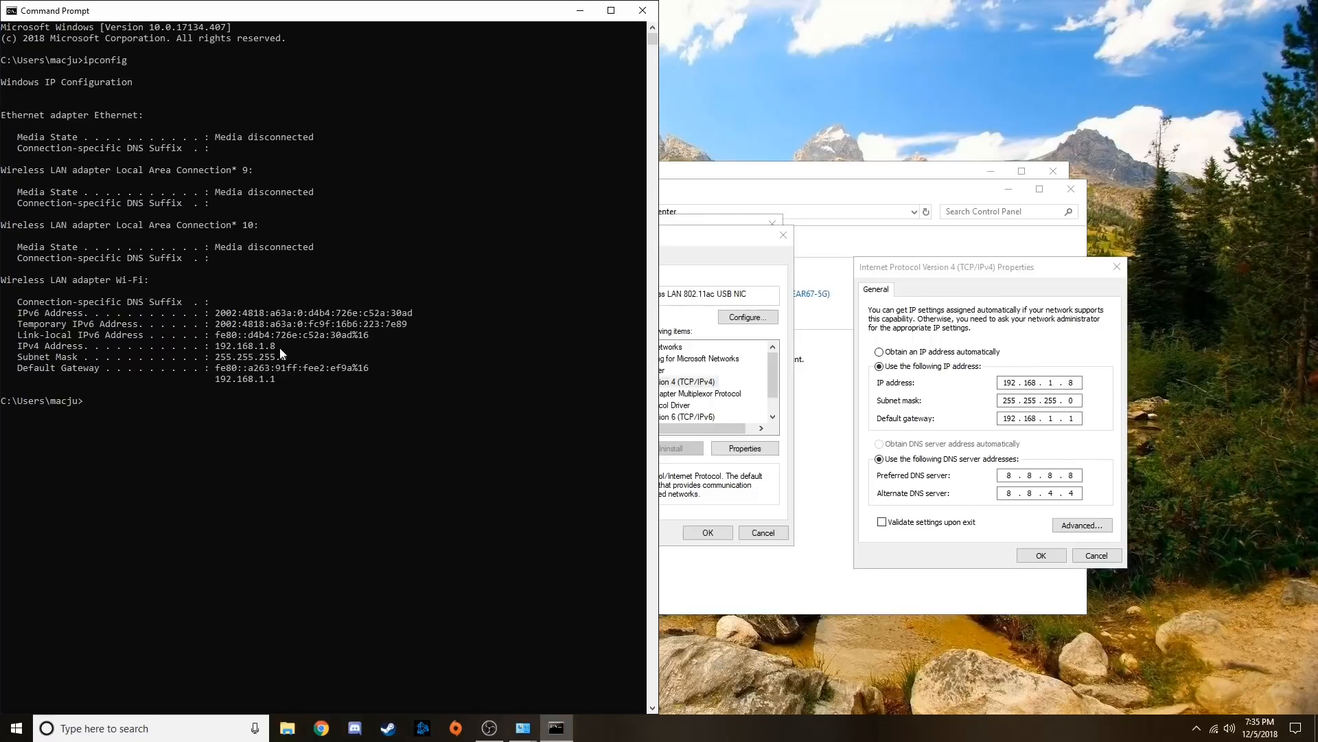
Compare the static IP address, subnet mask and default gateway in the IPv4 properties with the Wi-Fi adapter's ipconfig output
left_click(982, 269)
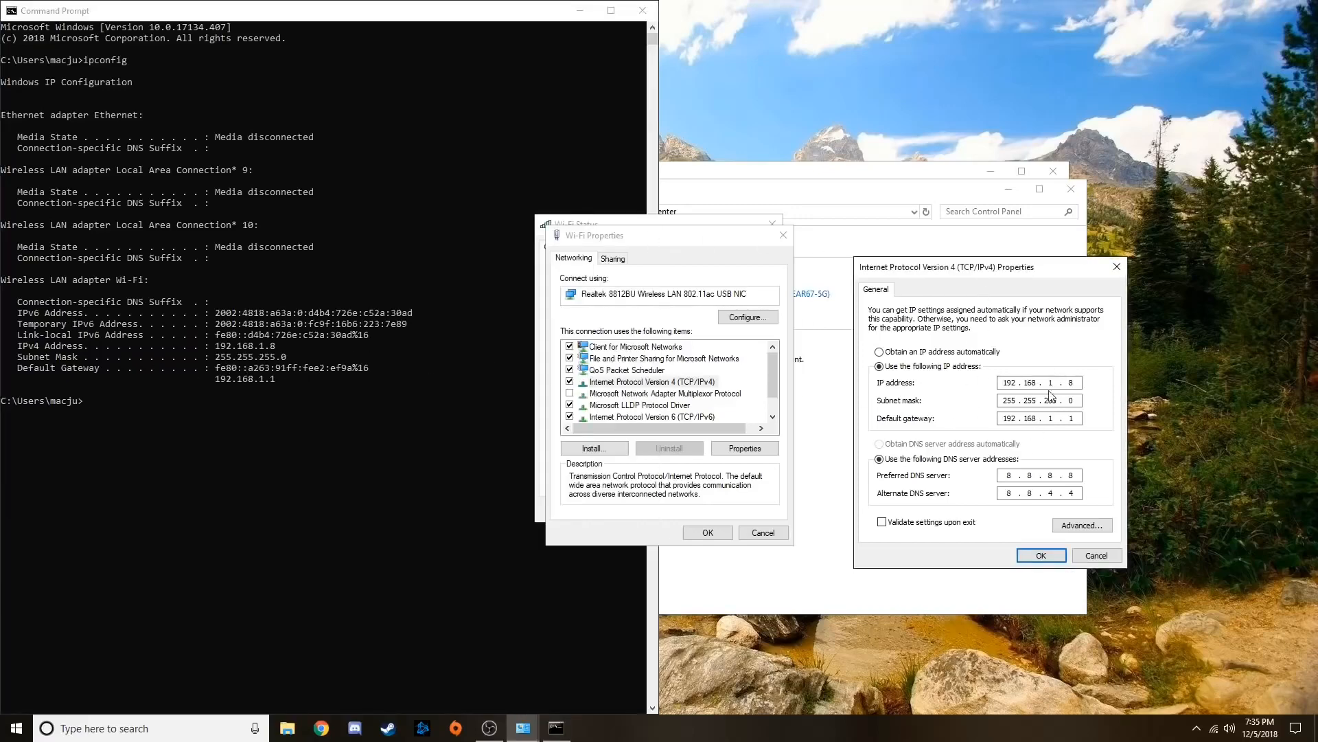
mouse_move(1019, 383)
left_mouse_down()
mouse_move(989, 382)
mouse_move(1022, 382)
left_mouse_up()
left_click_drag(1017, 383, 1001, 383)
left_click(217, 386)
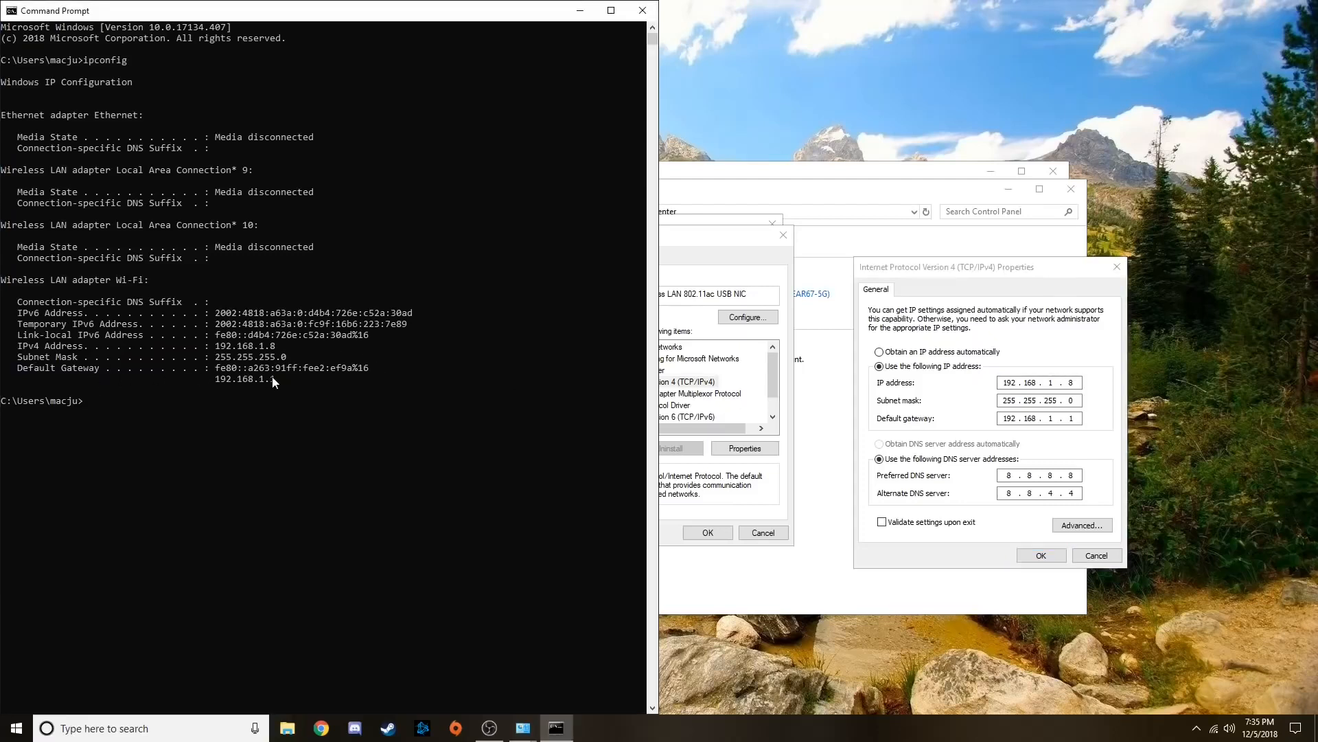
left_click_drag(283, 377, 250, 382)
left_click(296, 380)
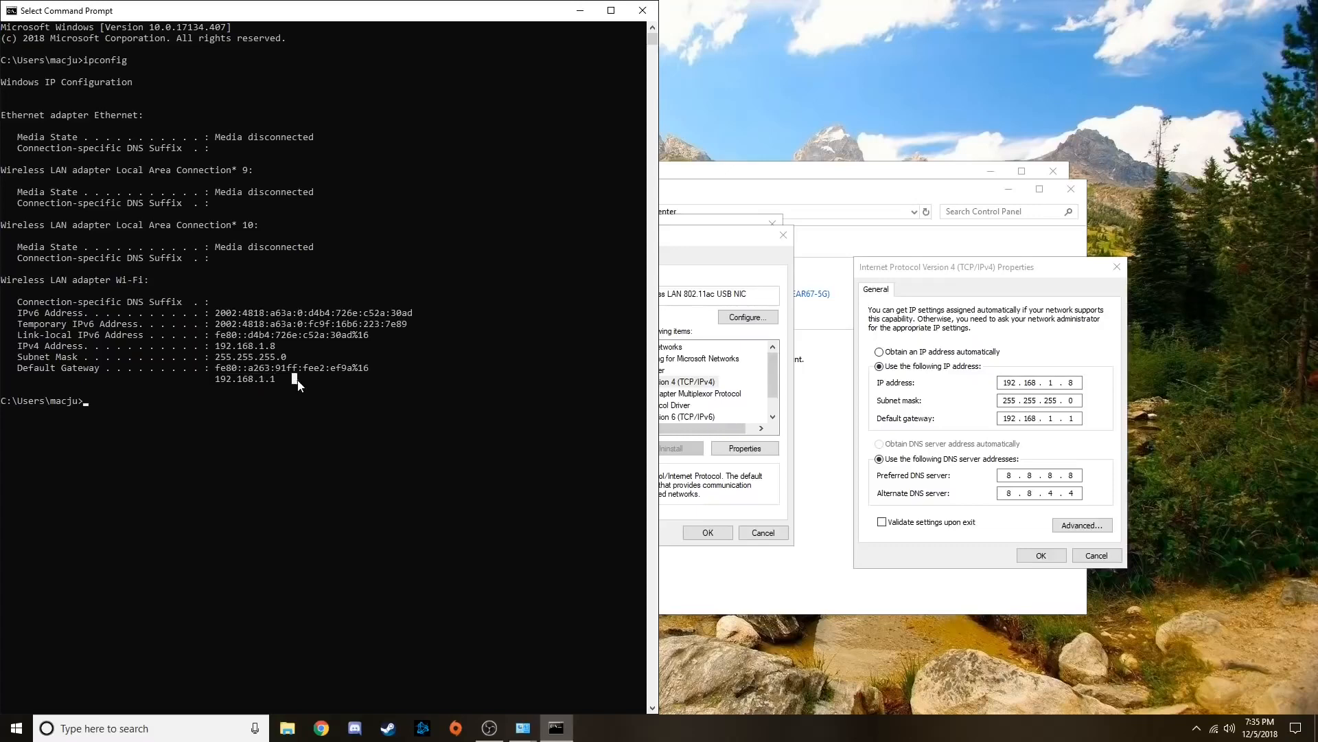
left_click(959, 407)
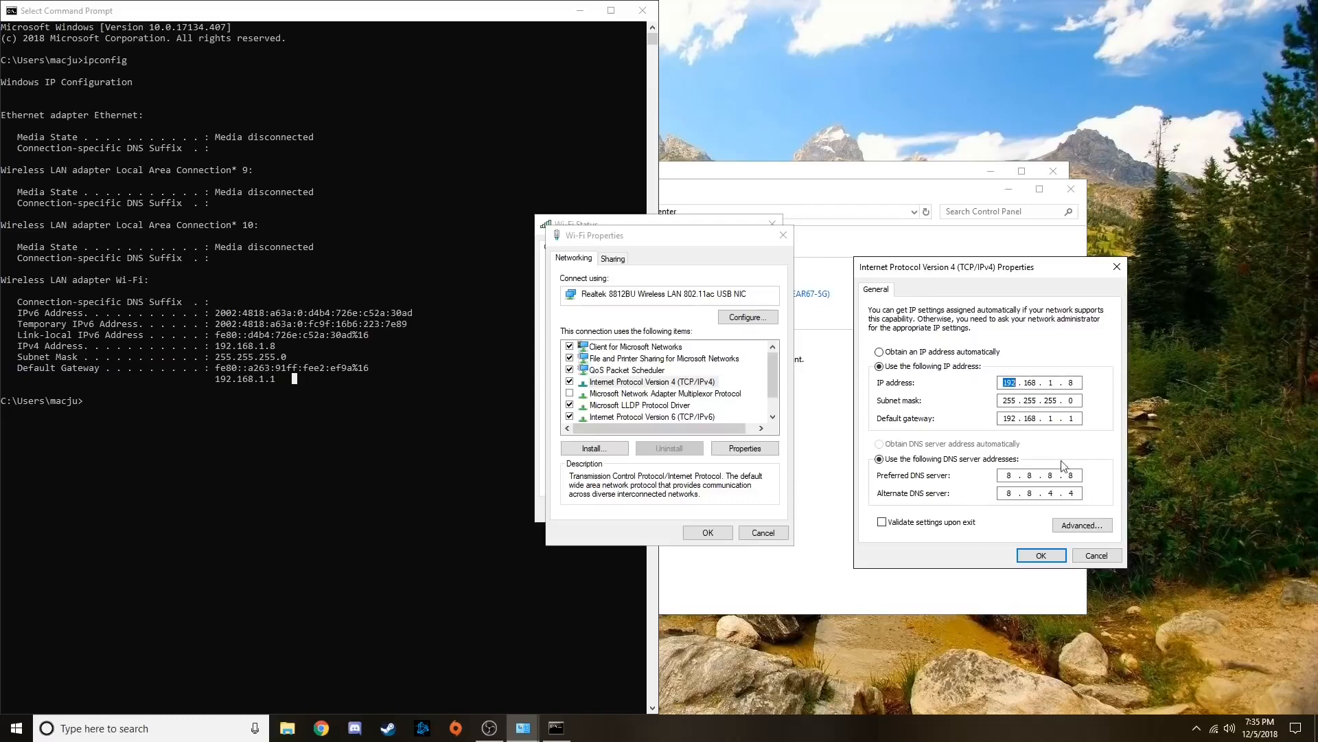
left_click(529, 64)
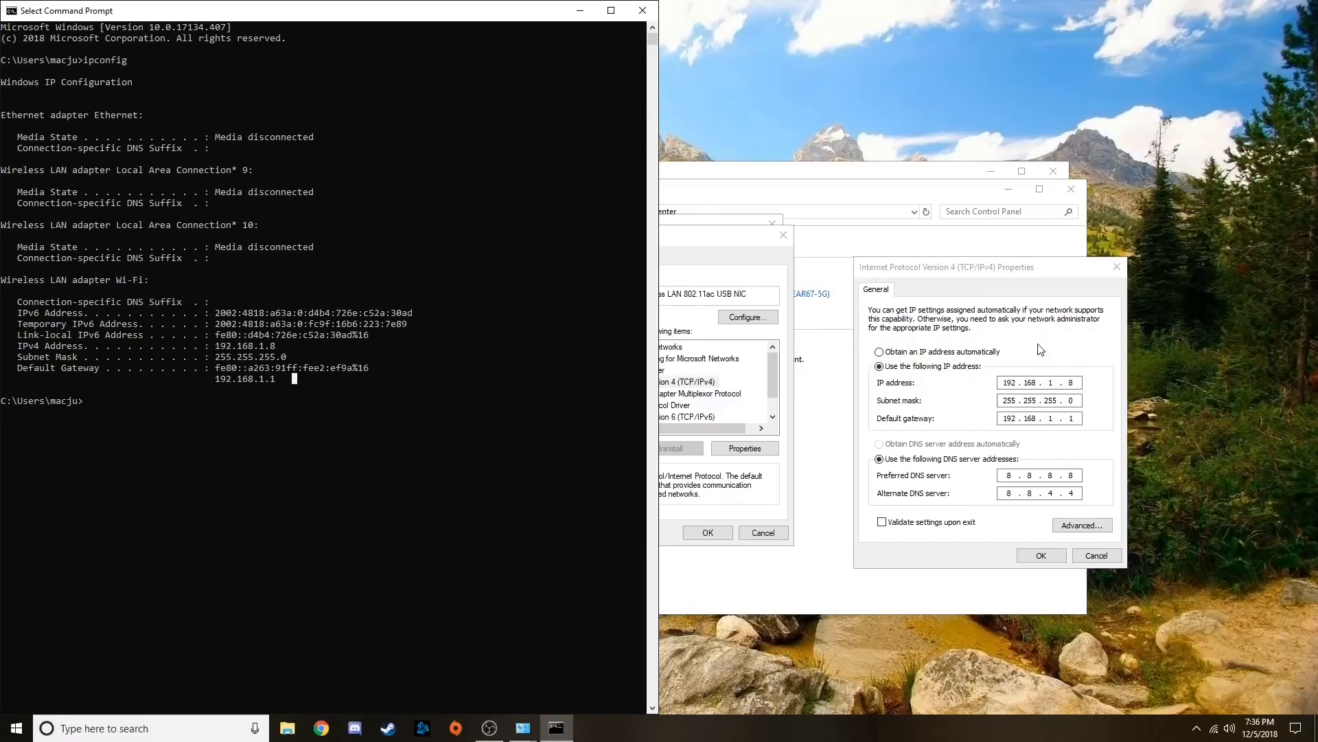
Set the preferred DNS server to 8.8.8.8 and accept the IPv4 properties
left_click(1029, 476)
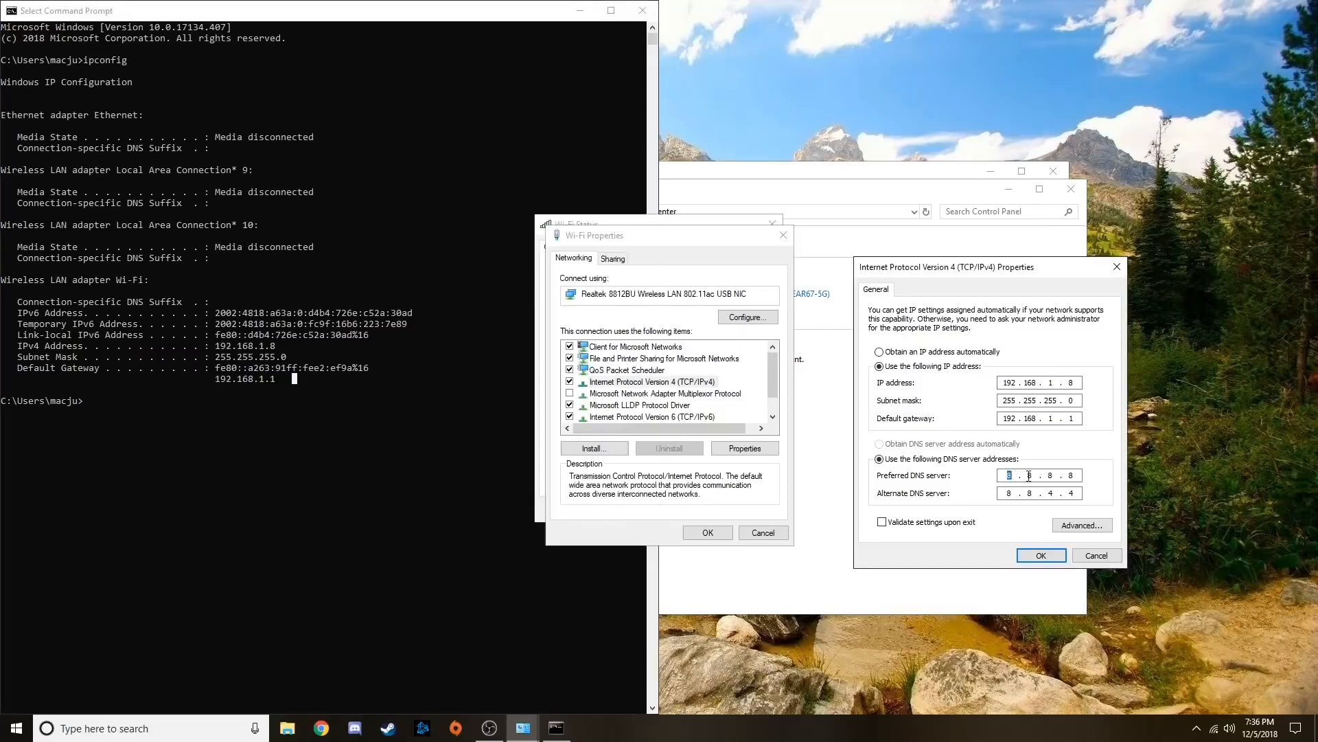
type("8.8.8")
key("alt+Tab")
left_click(1040, 555)
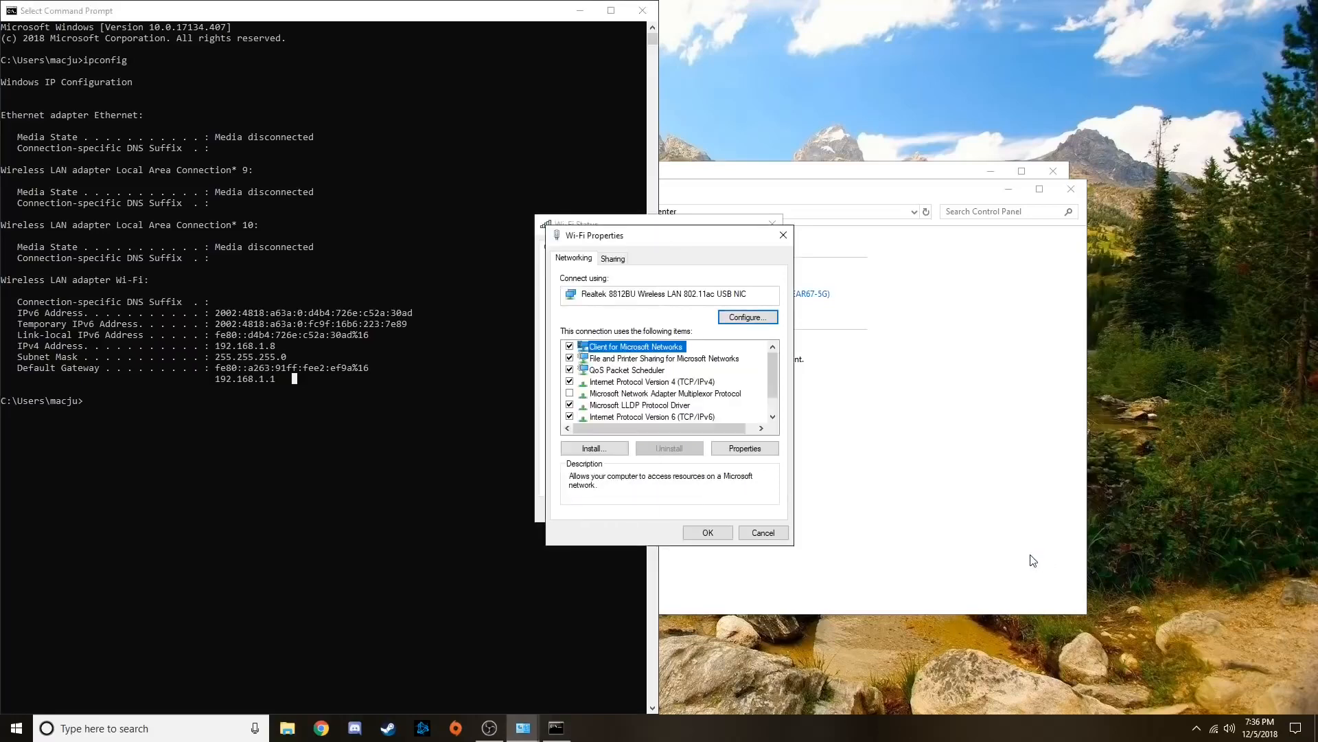
Accept the Wi-Fi properties and close the Wi-Fi status, Command Prompt and Network and Sharing Center windows
left_click(712, 535)
left_click(754, 511)
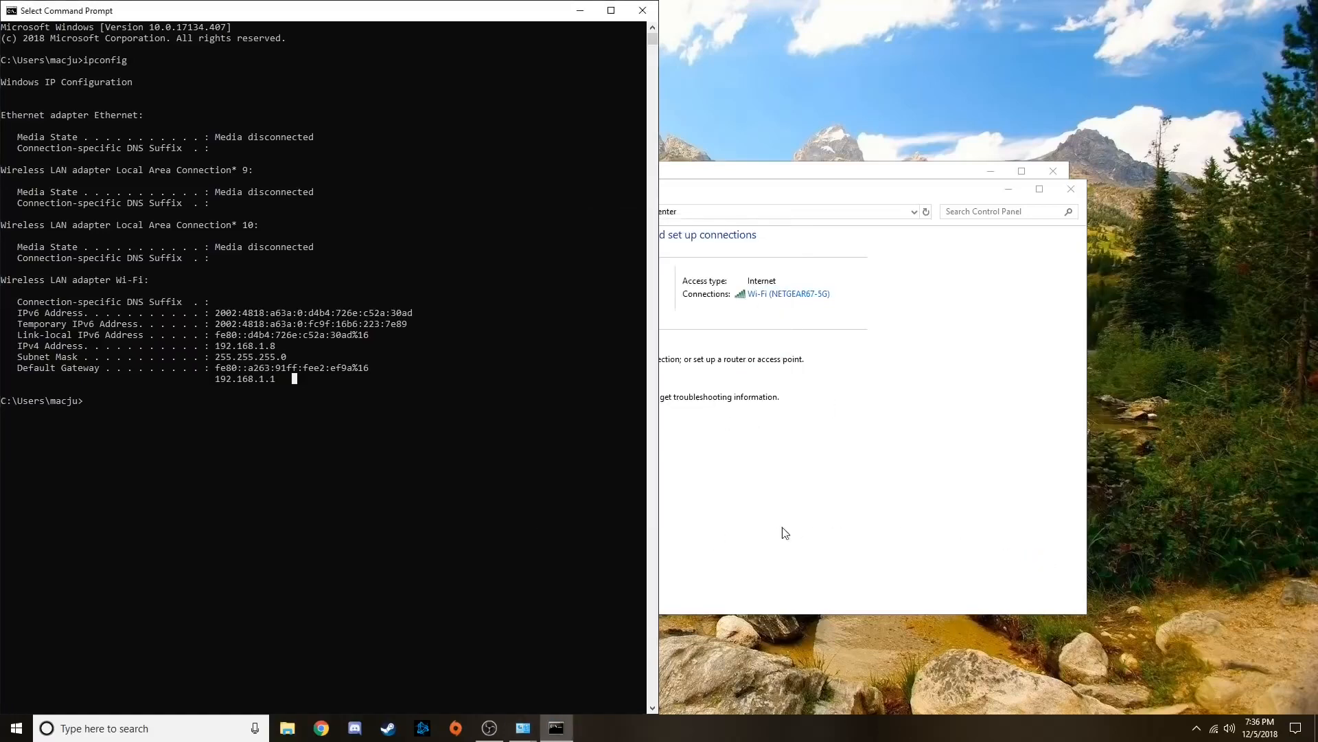
left_click(642, 10)
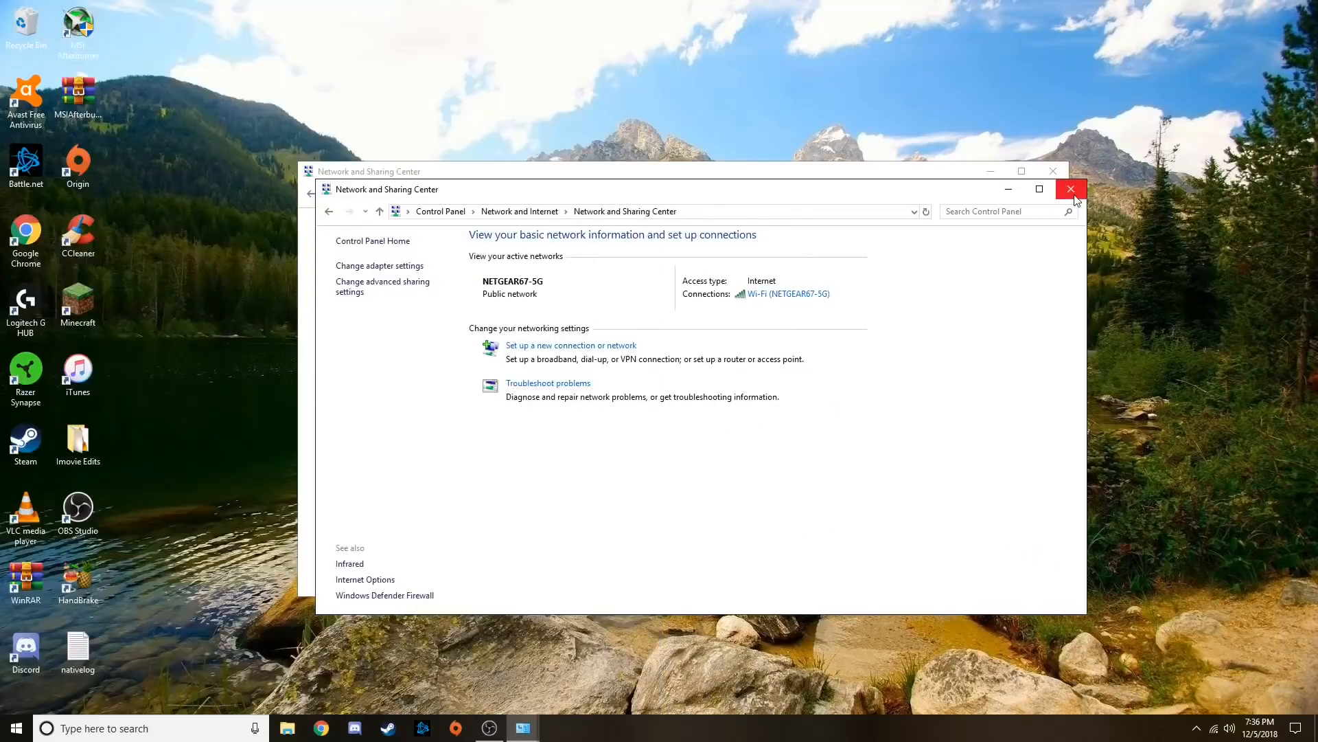
left_click(1051, 173)
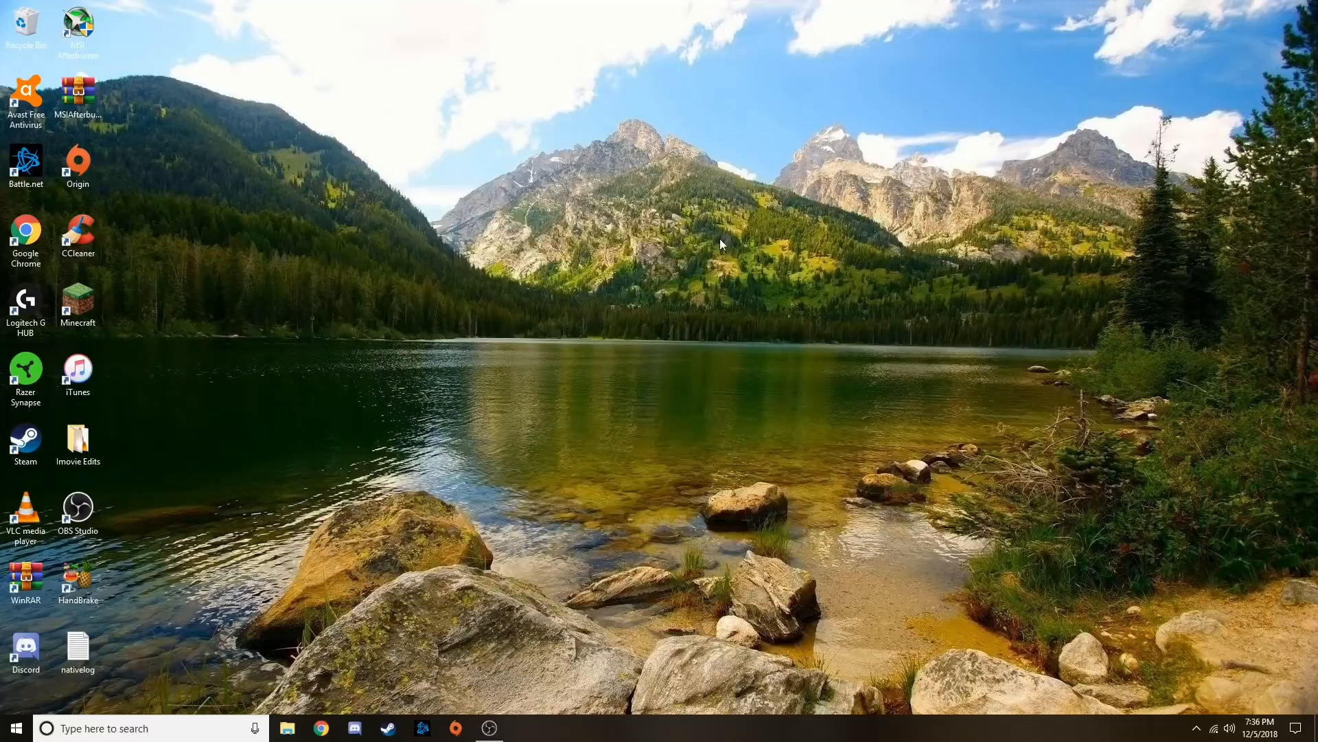
Switch to Google Chrome and load the router's login page at routerlogin.net
left_click(321, 728)
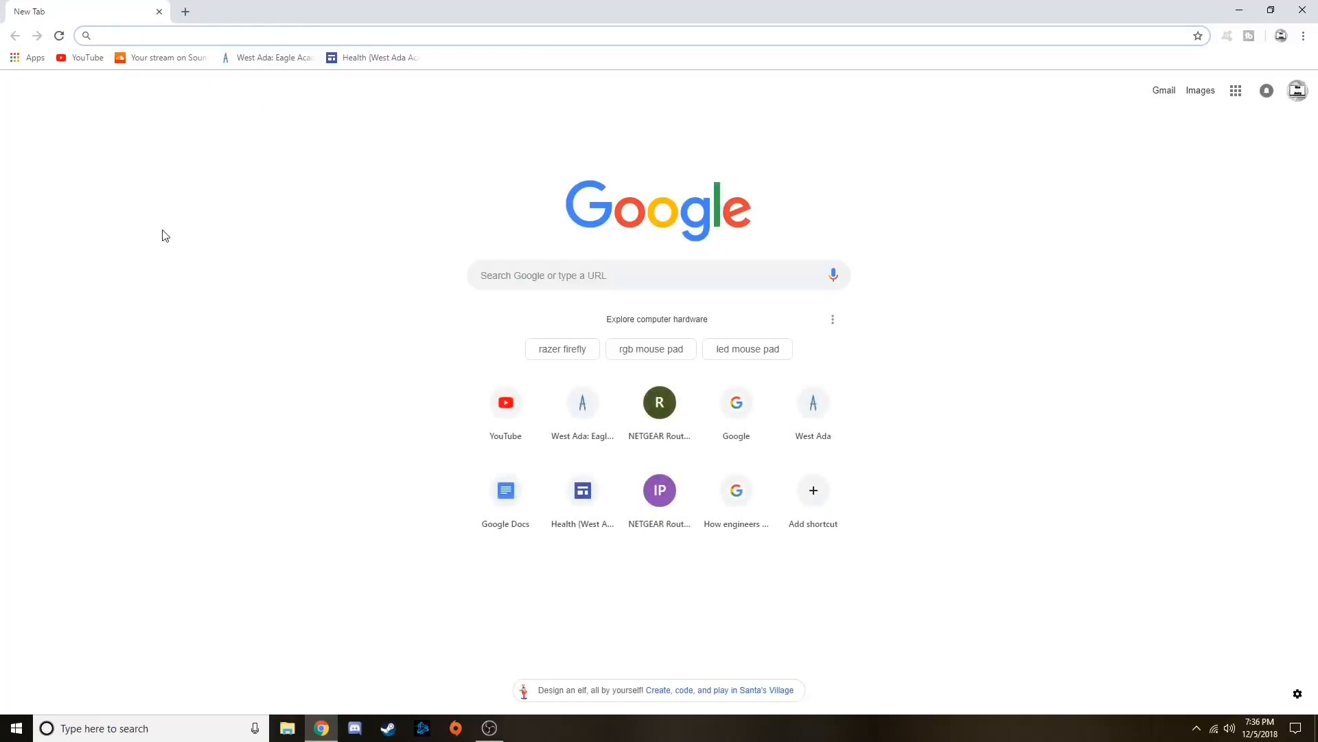
type("r")
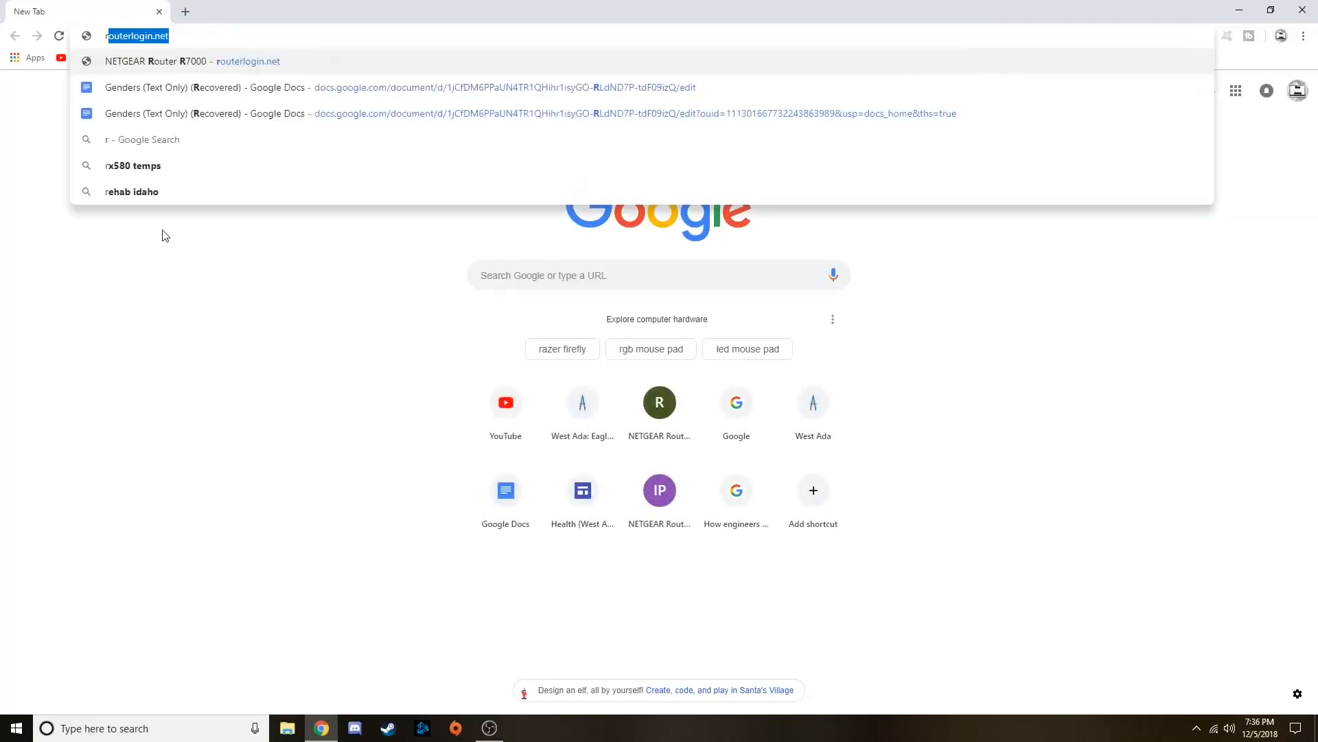
type("outerlogin.")
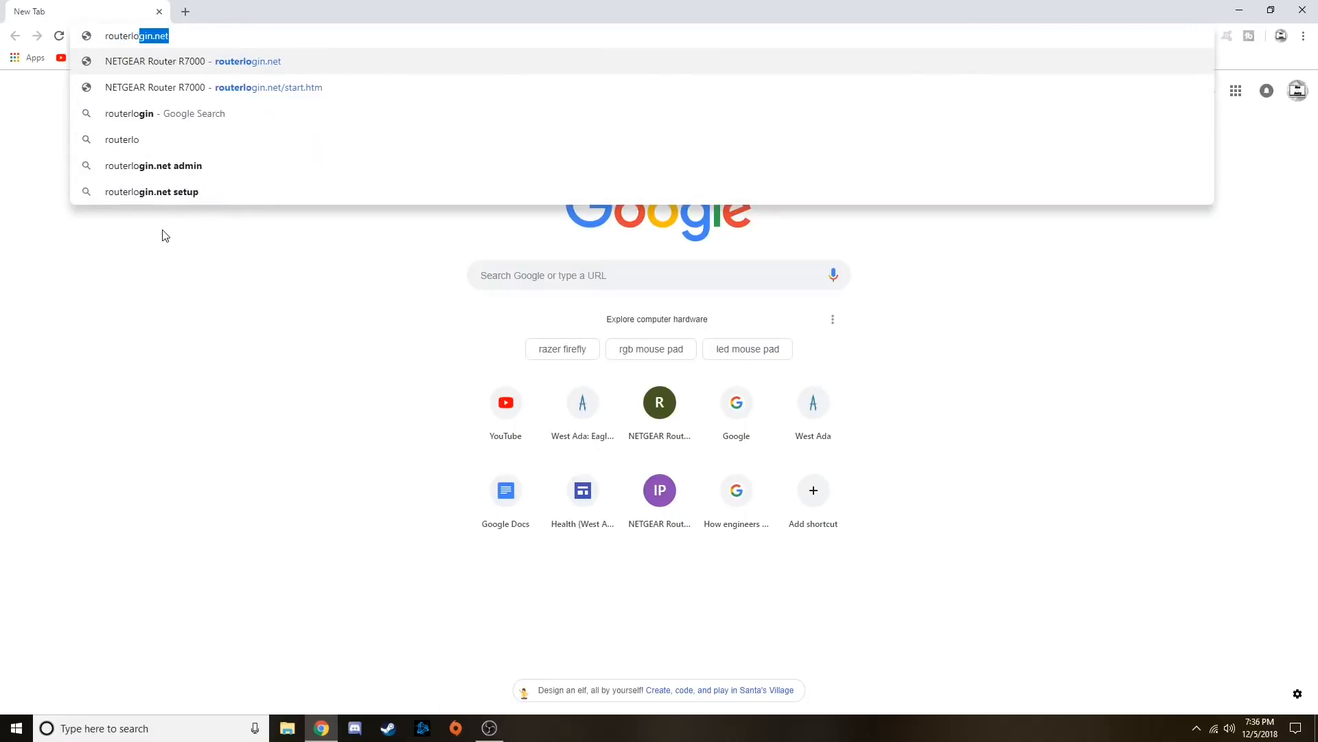
type("et")
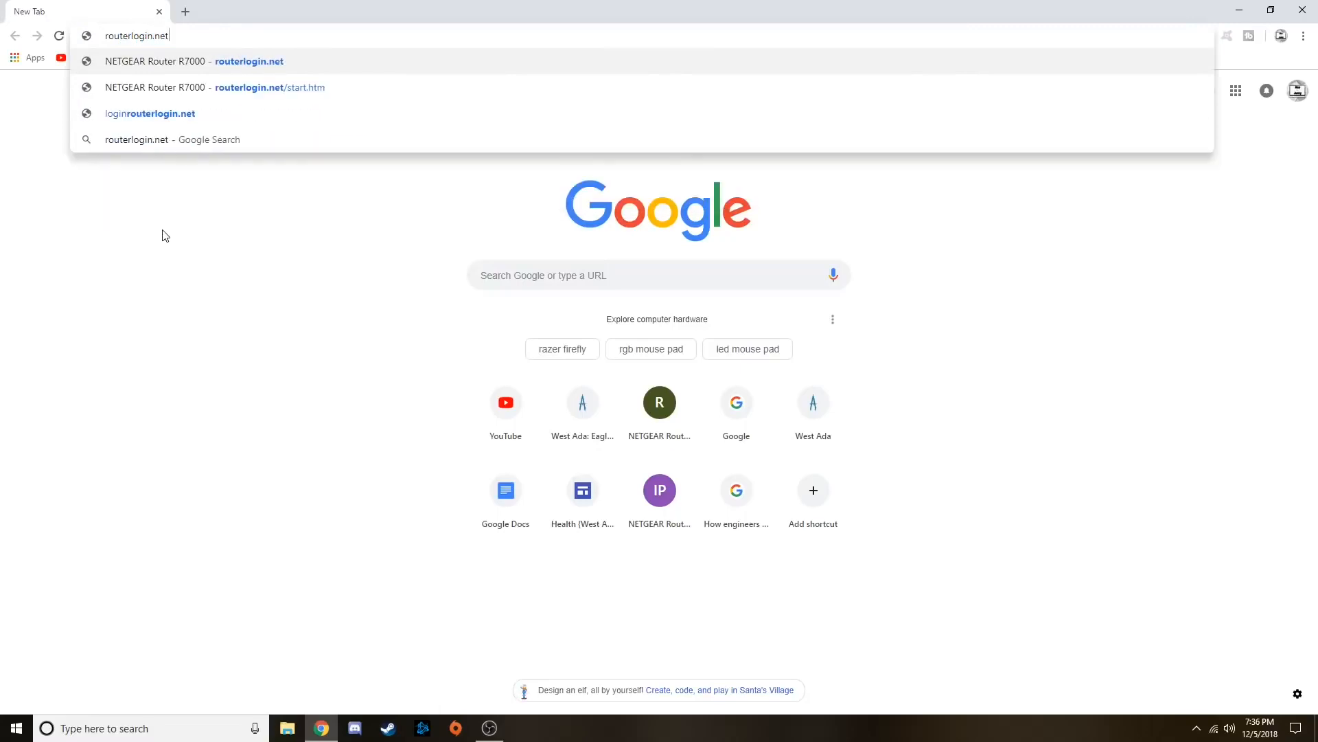
key("Return")
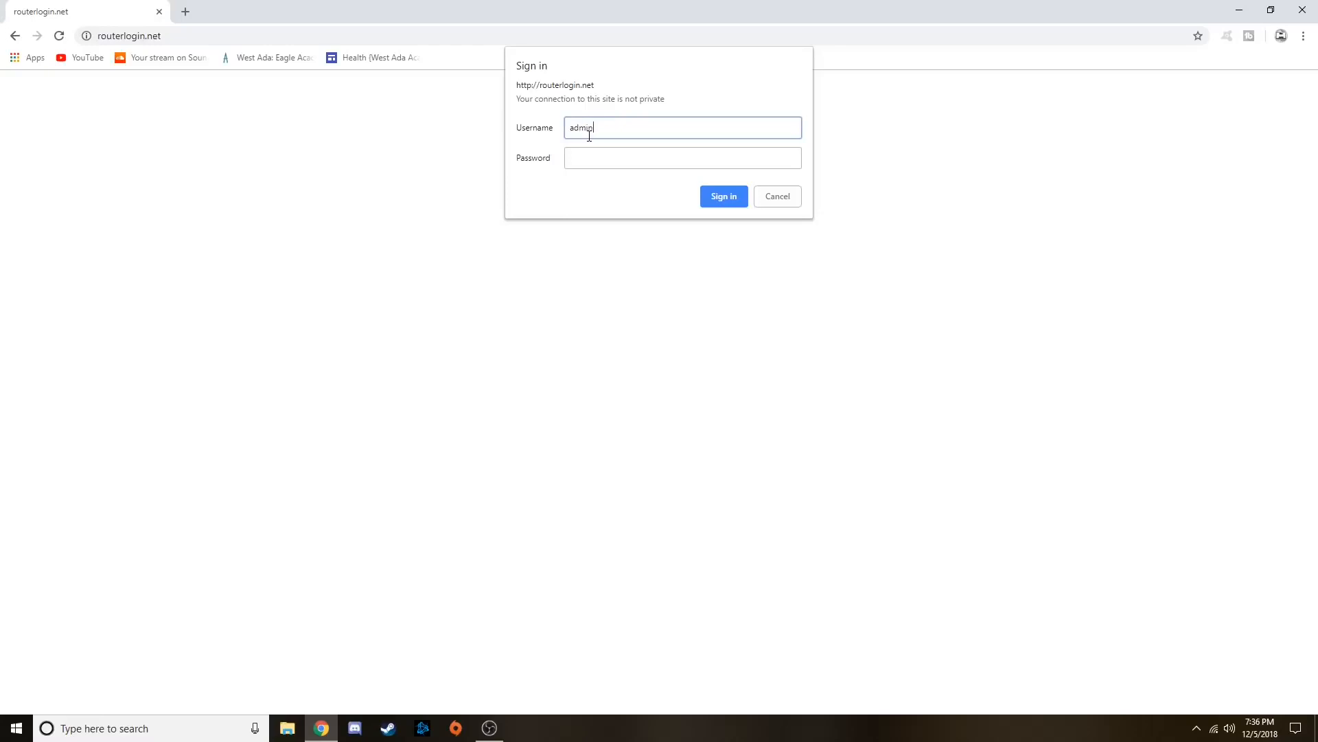
Sign in to the router as admin with the account password and open its advanced settings
left_click(621, 160)
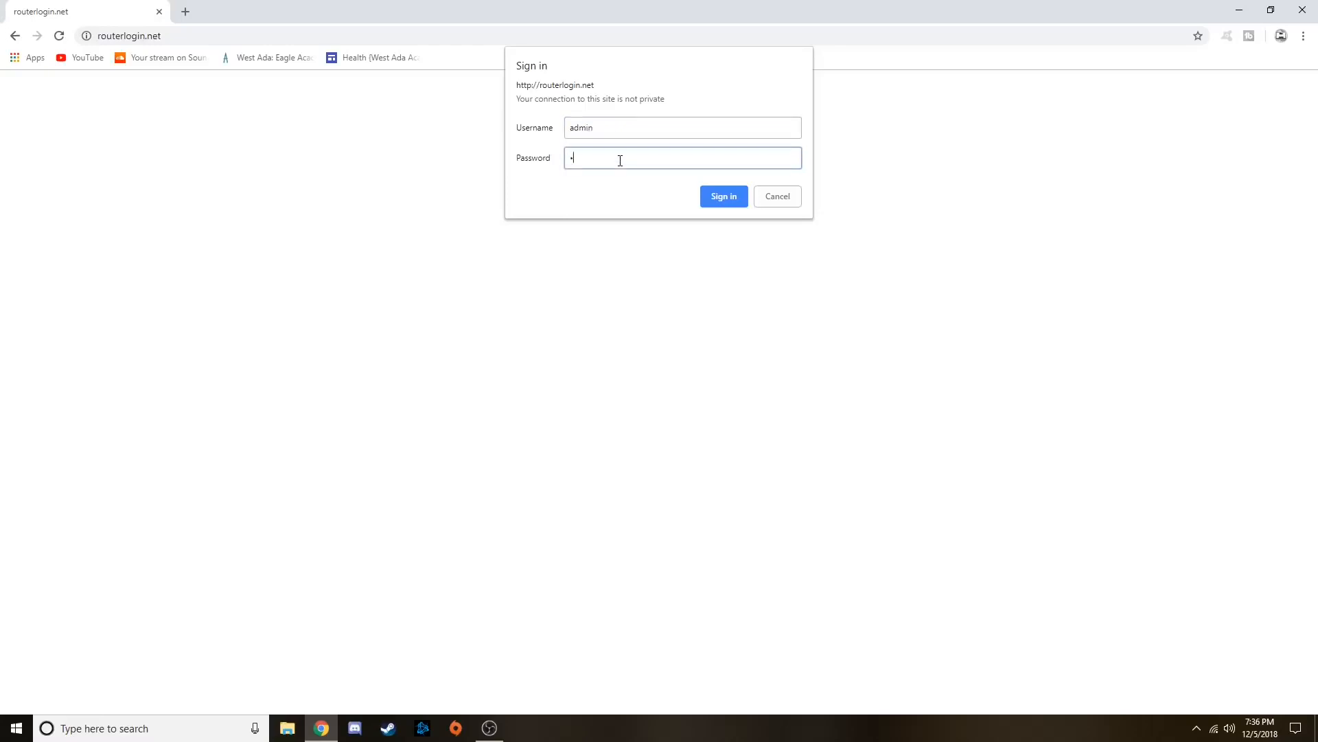
key("Return")
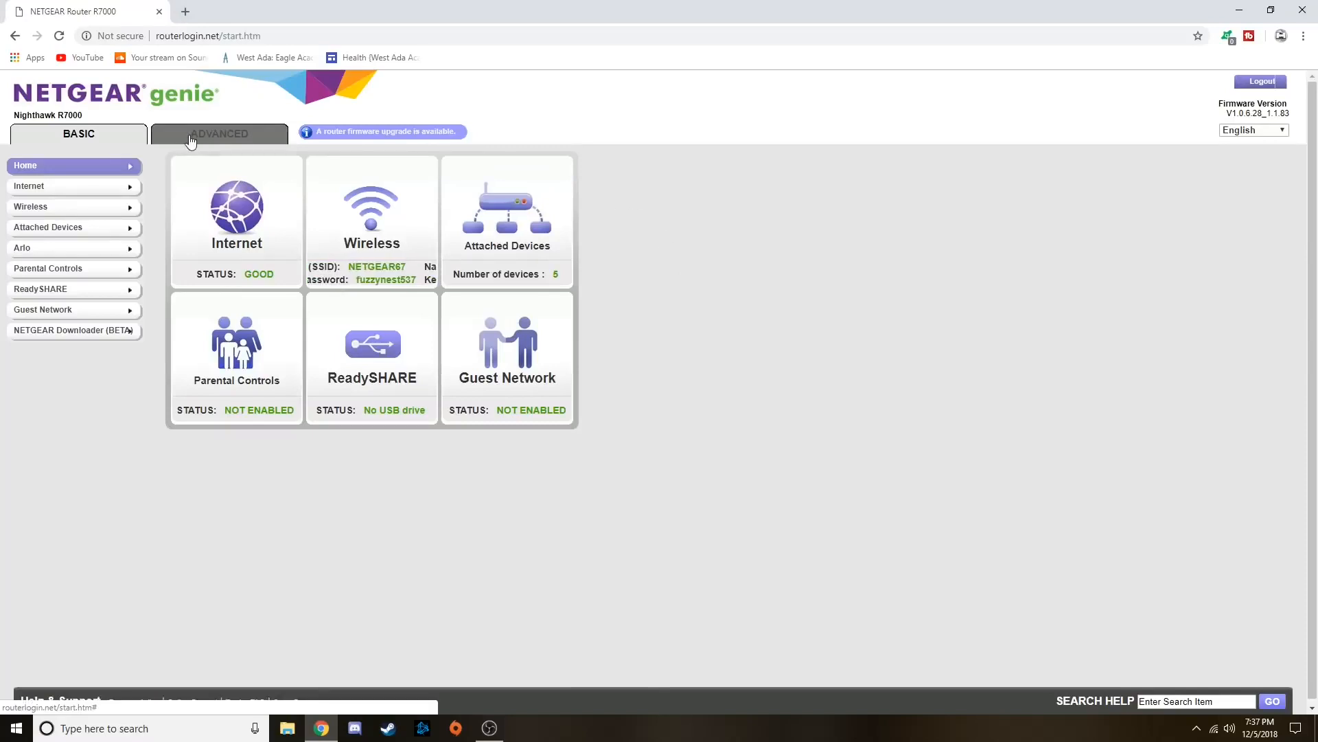
left_click(189, 136)
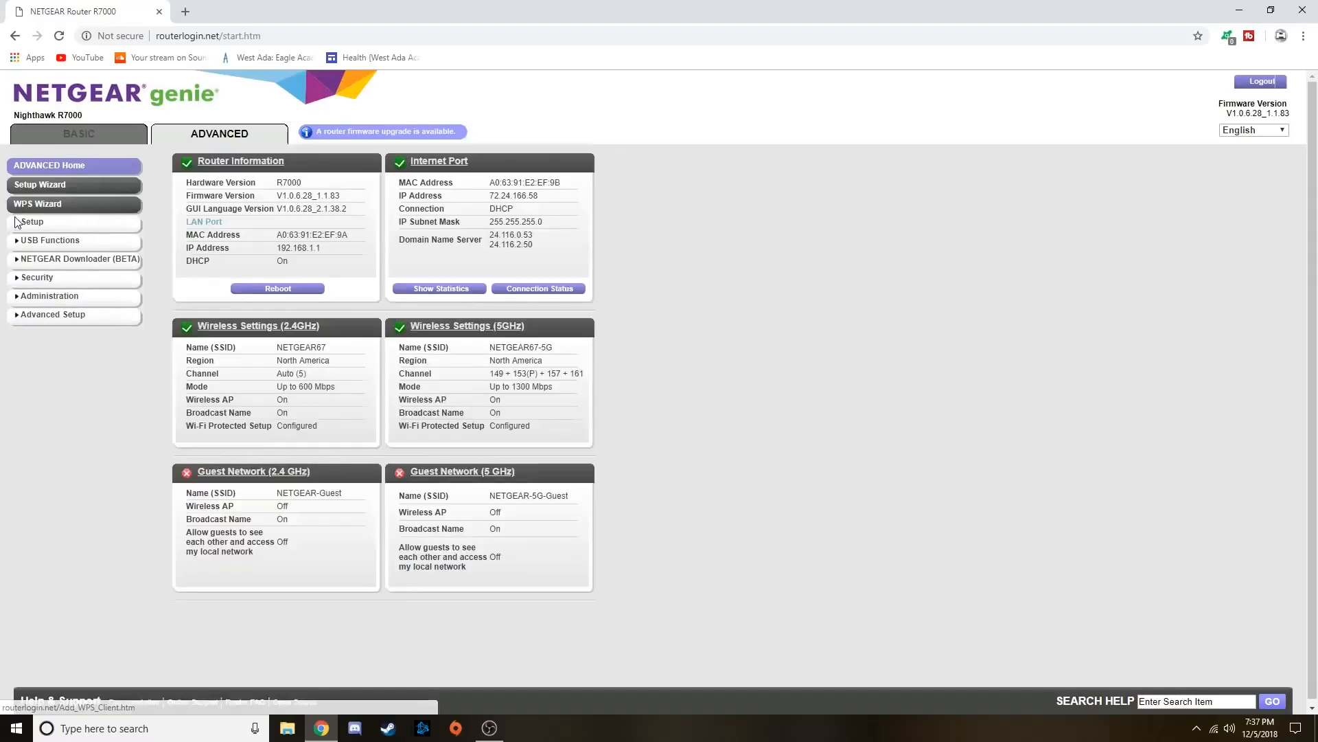
Open the router's WAN Setup page from the advanced setup options
left_click(31, 222)
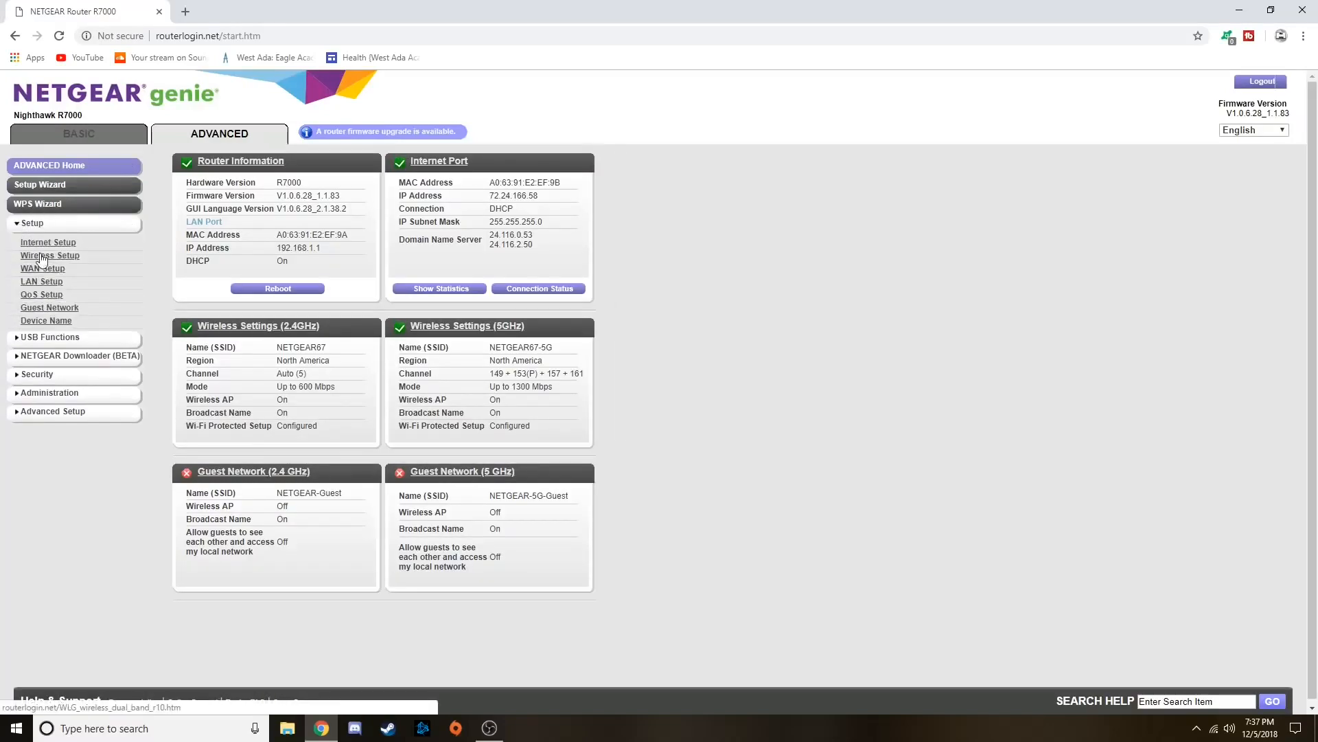
left_click(43, 270)
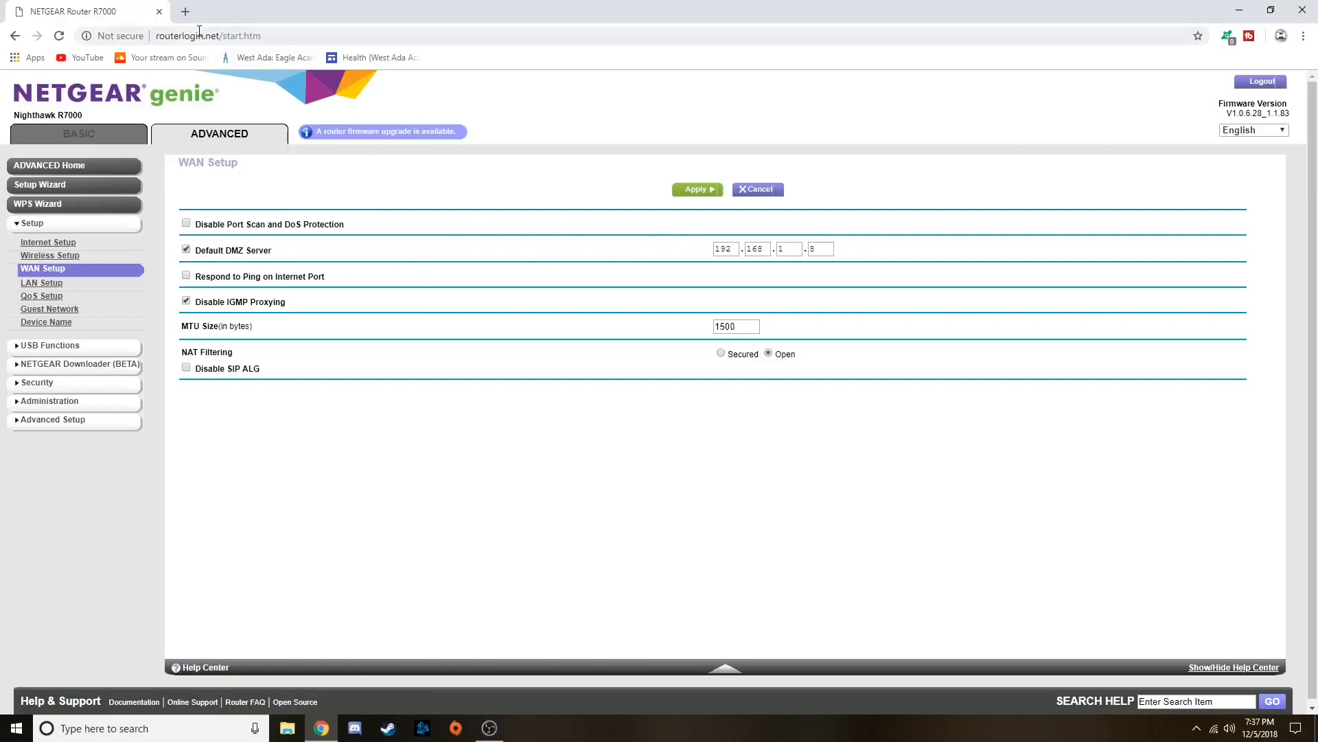
Search the web for "arris dmz" in a new tab, skim the TG862G/NA DMZ host setup article, and close it
left_click(186, 12)
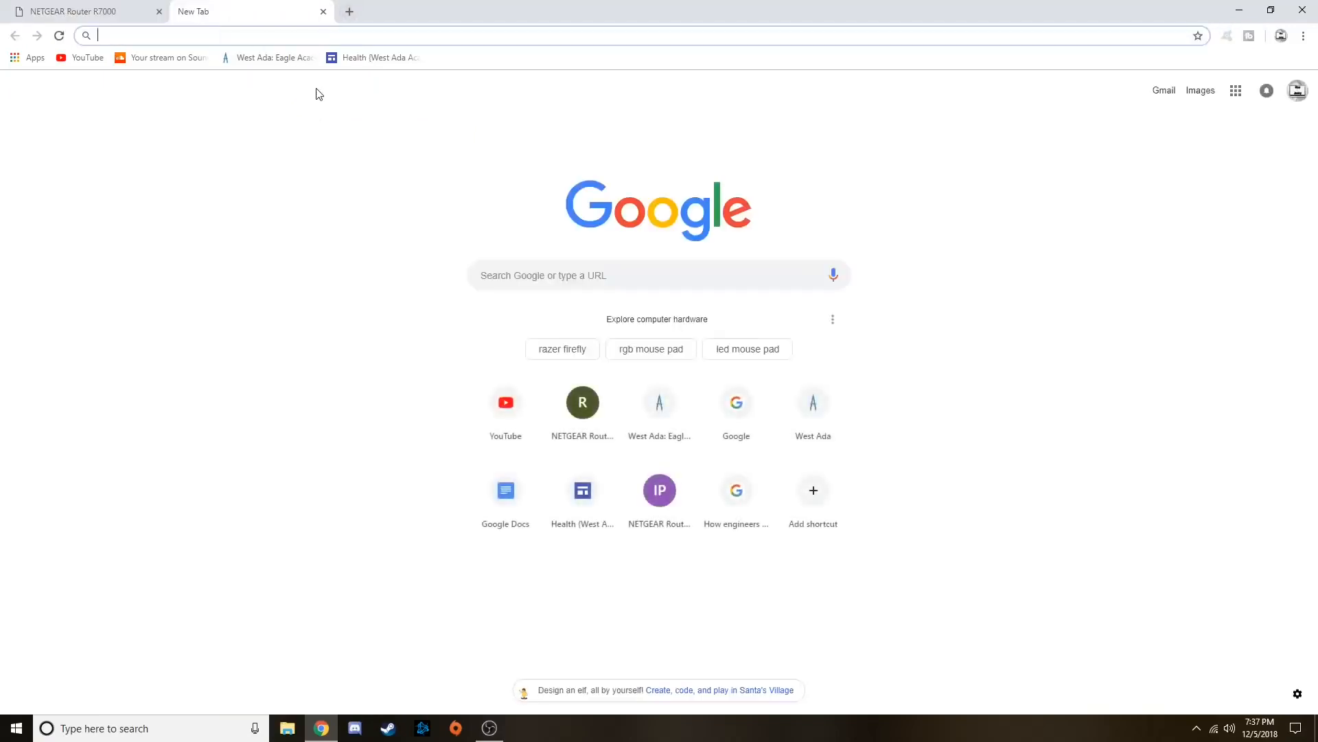
type("arris dmz")
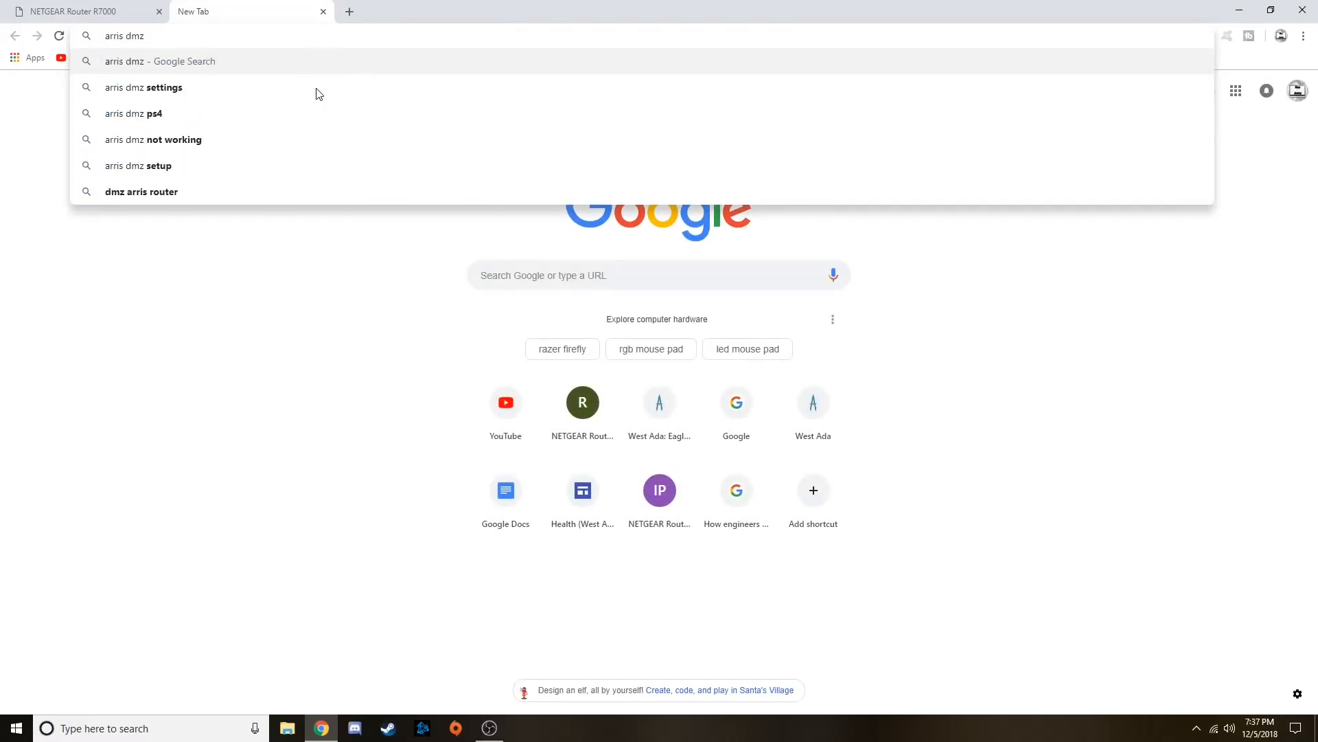
key("Return")
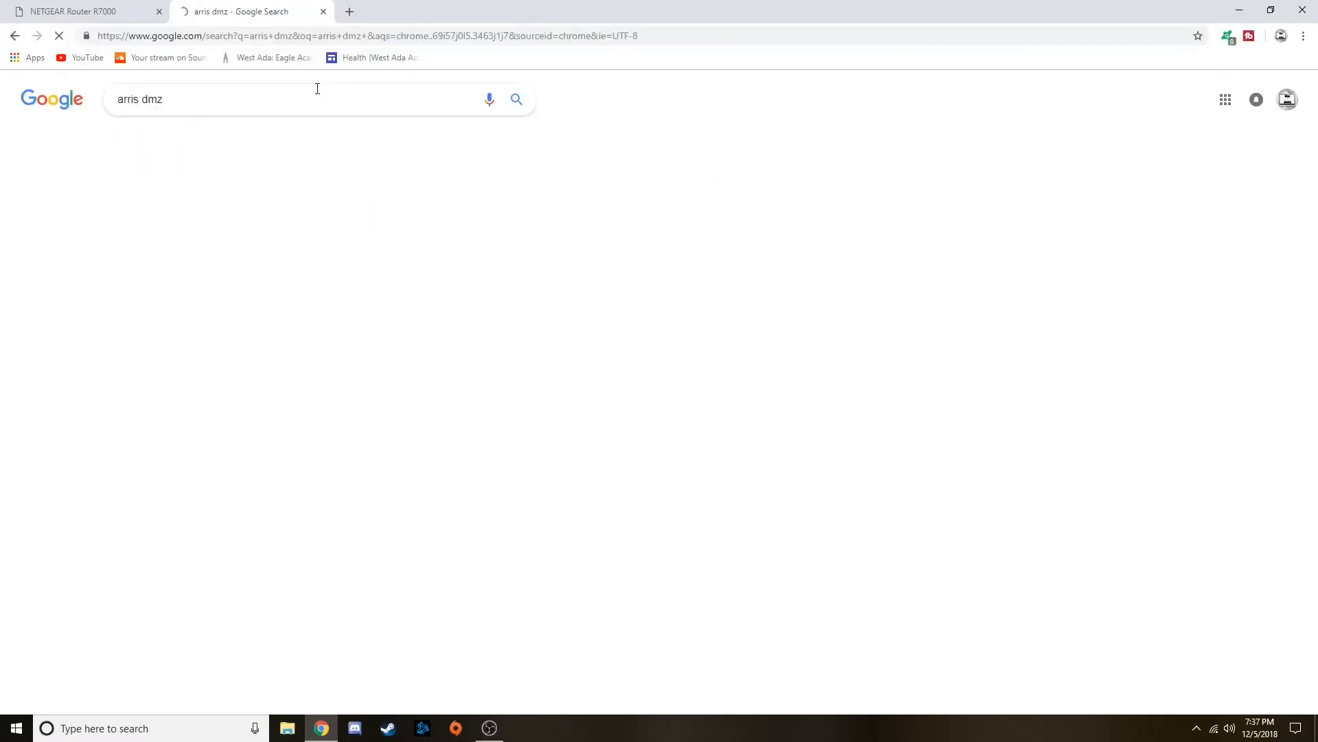
left_click(123, 199)
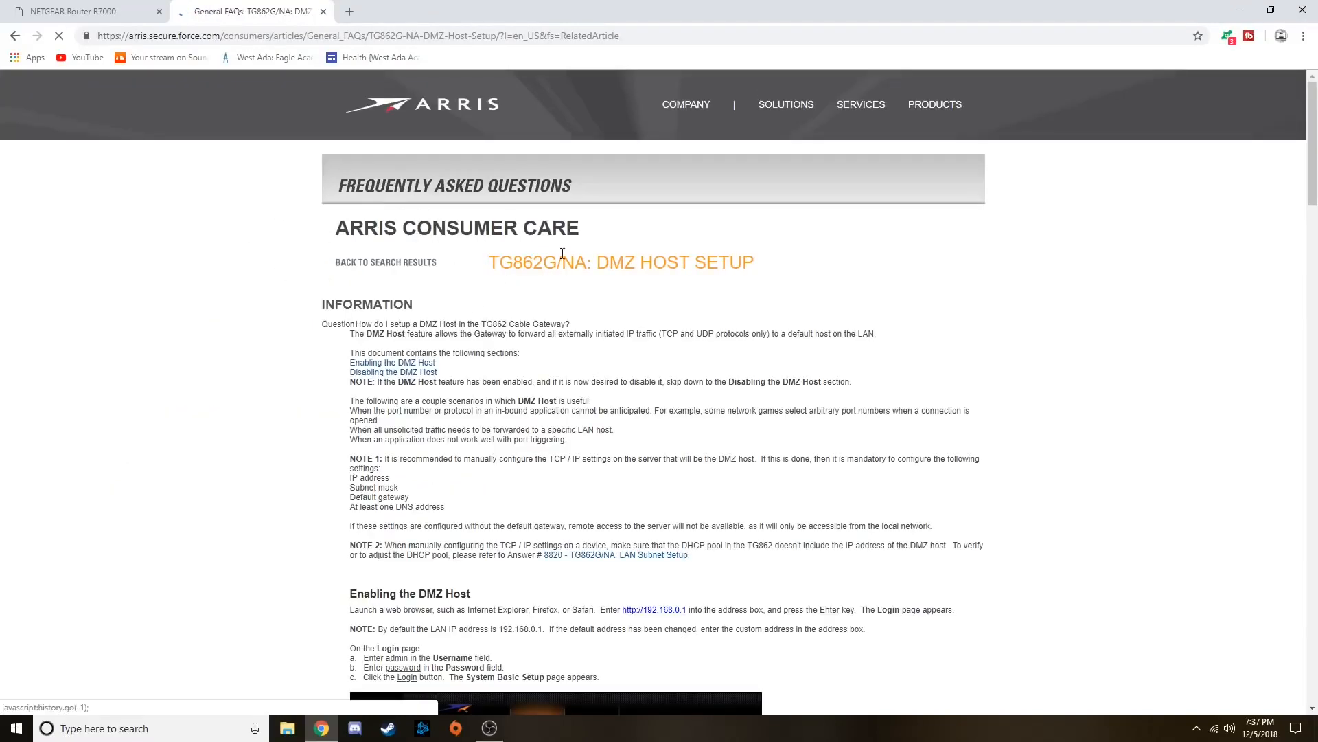
scroll(725, 365, "down", 1)
scroll(726, 371, "up", 1)
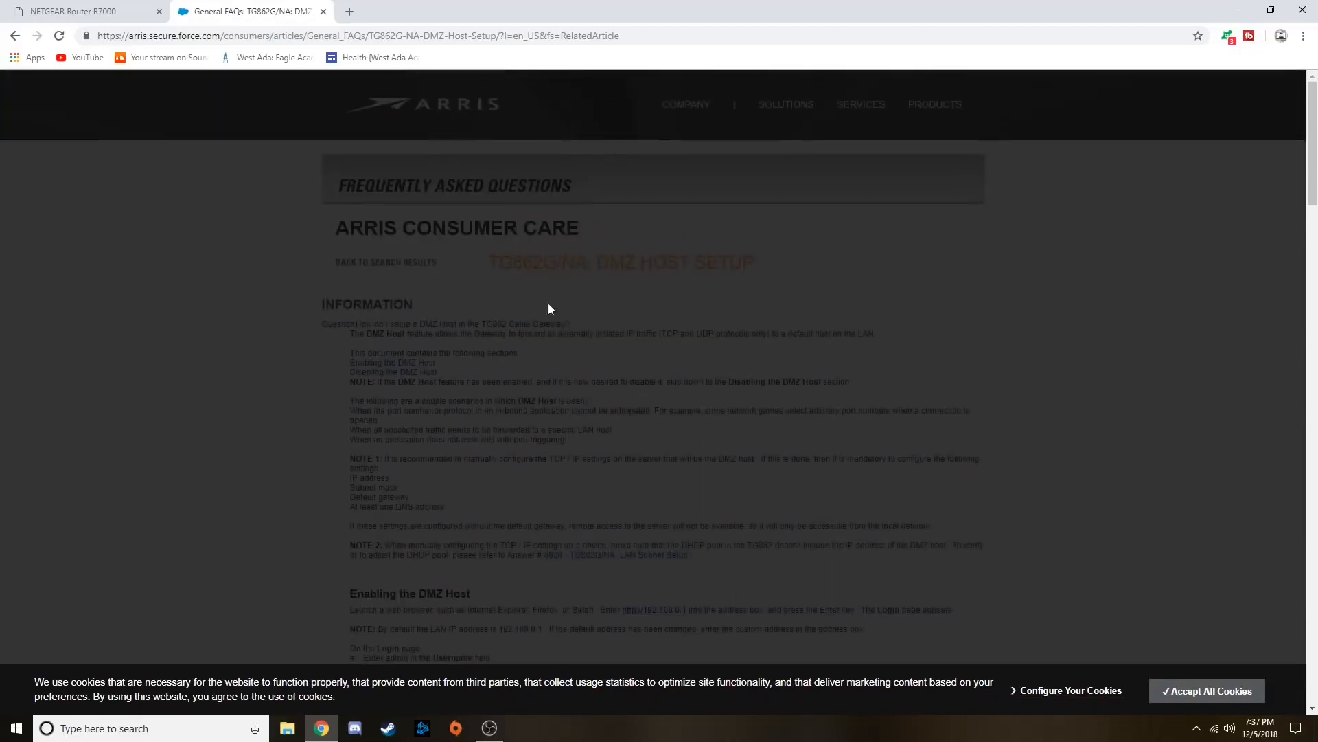
left_click(324, 12)
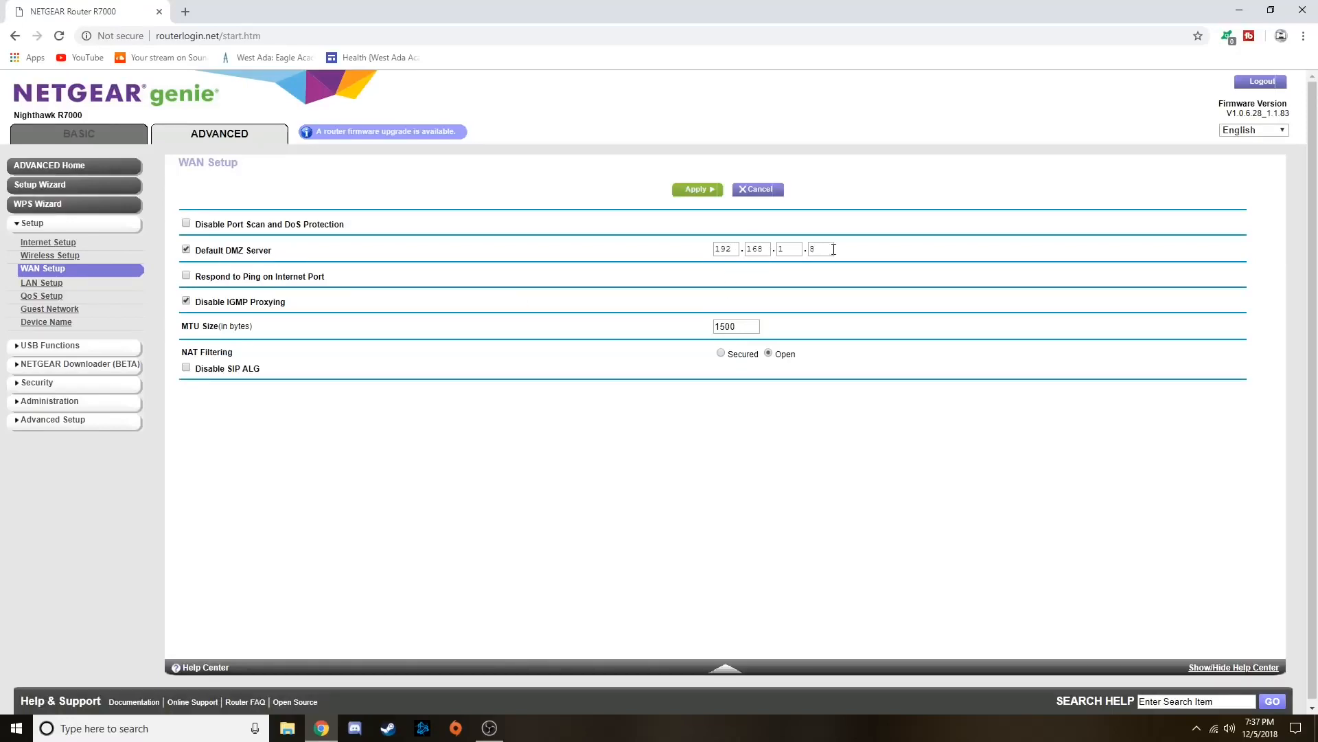
Arrange the router page on one half of the screen and a new Command Prompt window on the other half
key("super+Right")
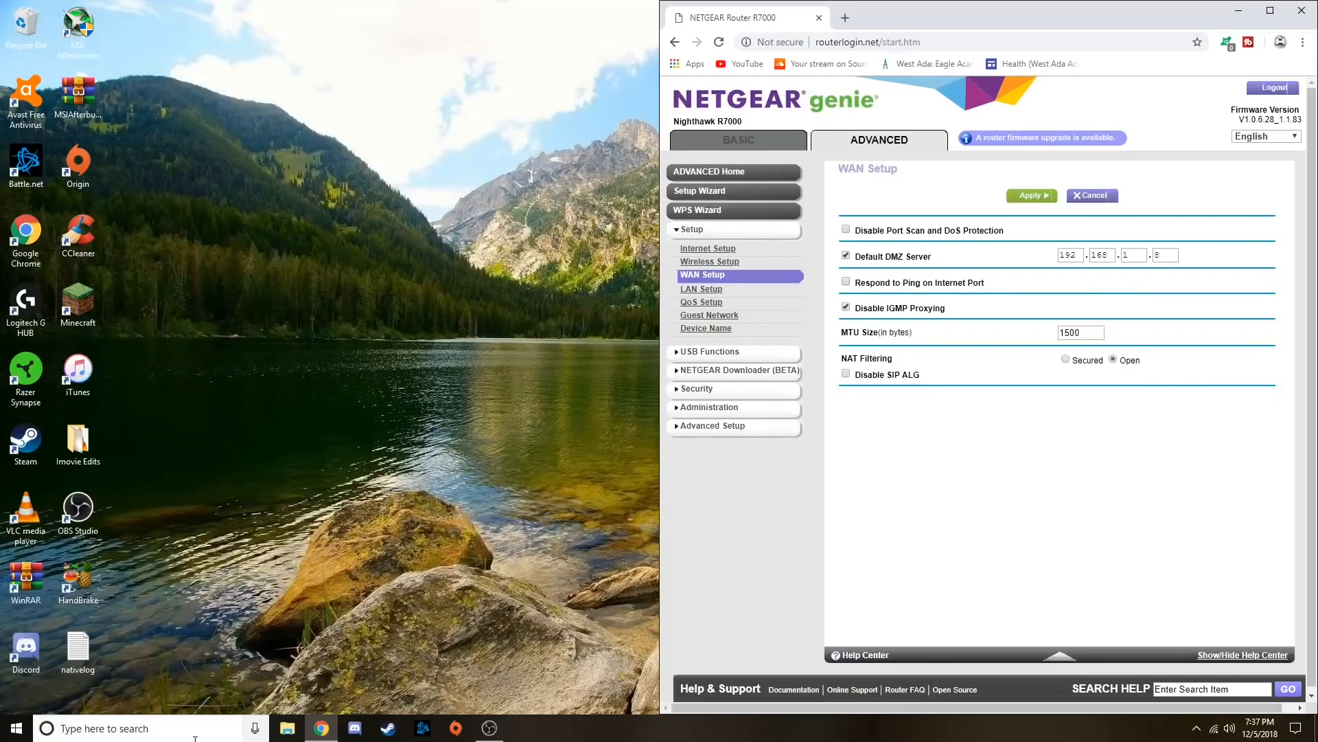
left_click(193, 739)
type("cmd")
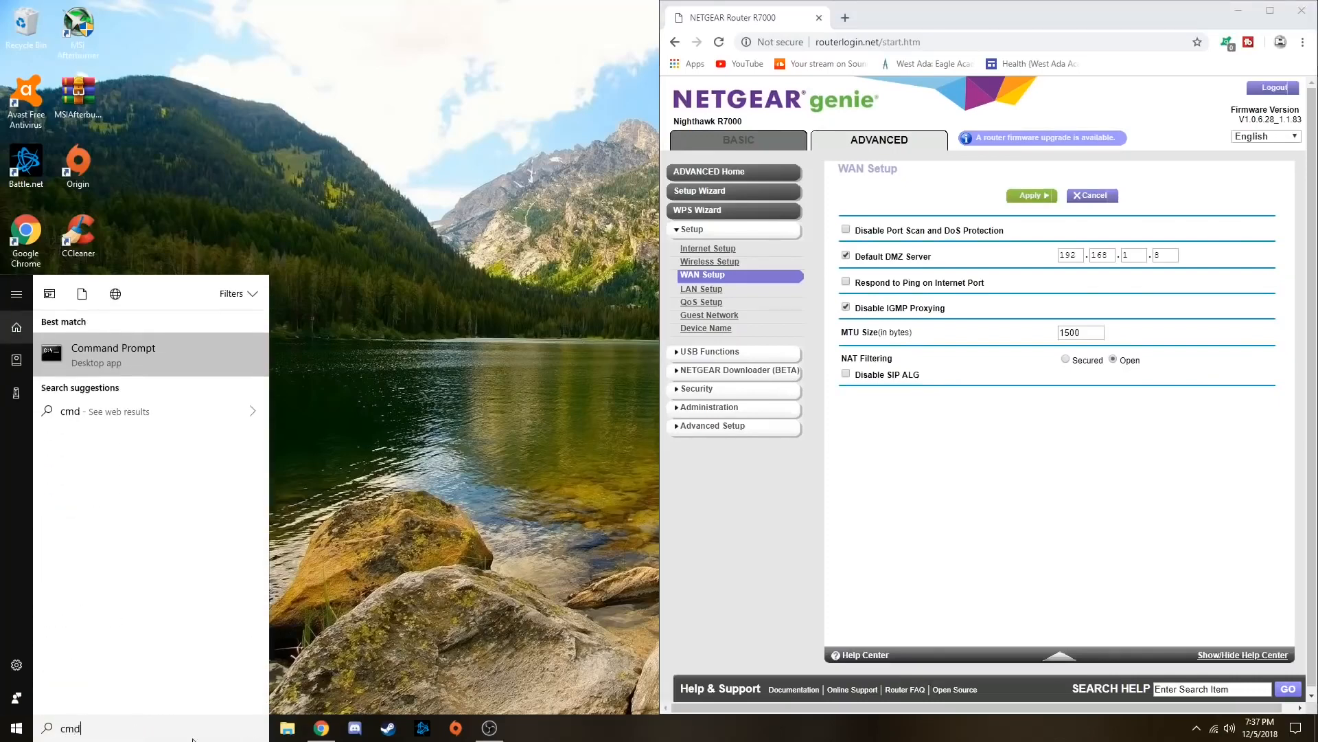
key("Return")
key("super+Left")
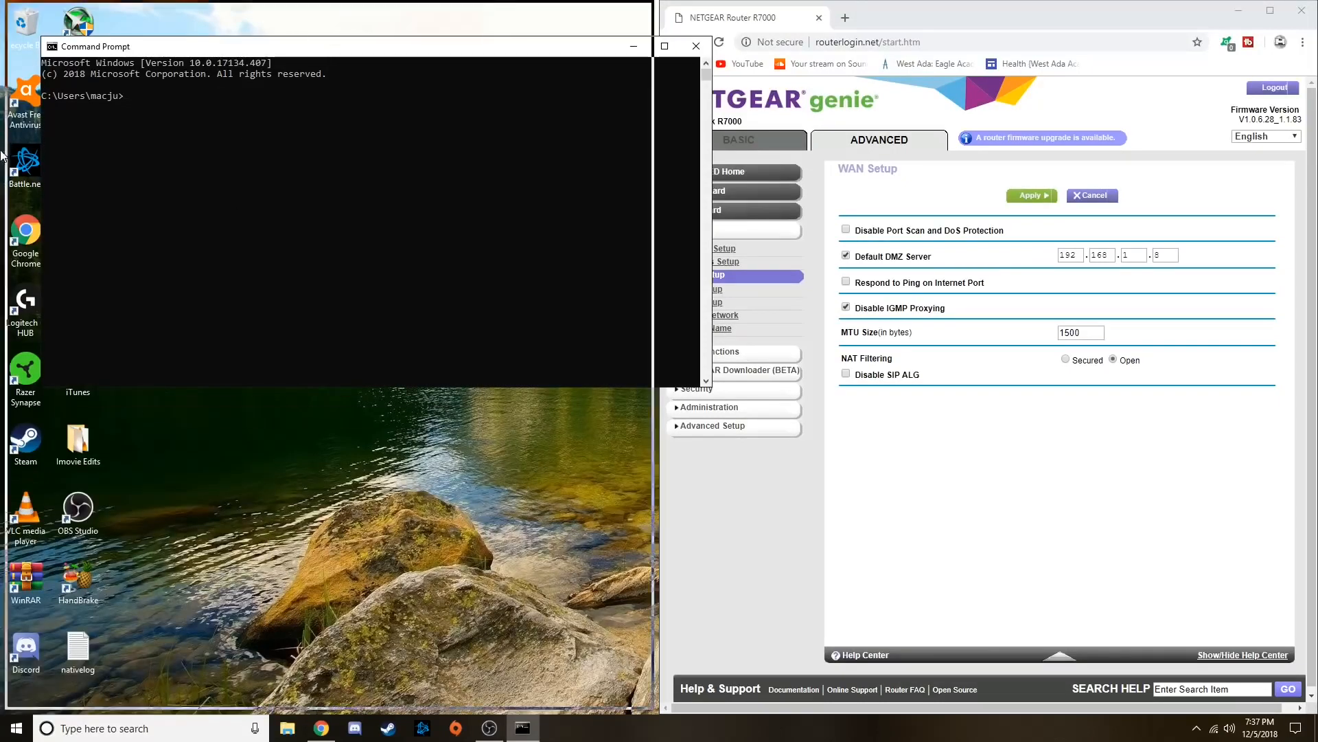
left_click(167, 155)
left_click(130, 115)
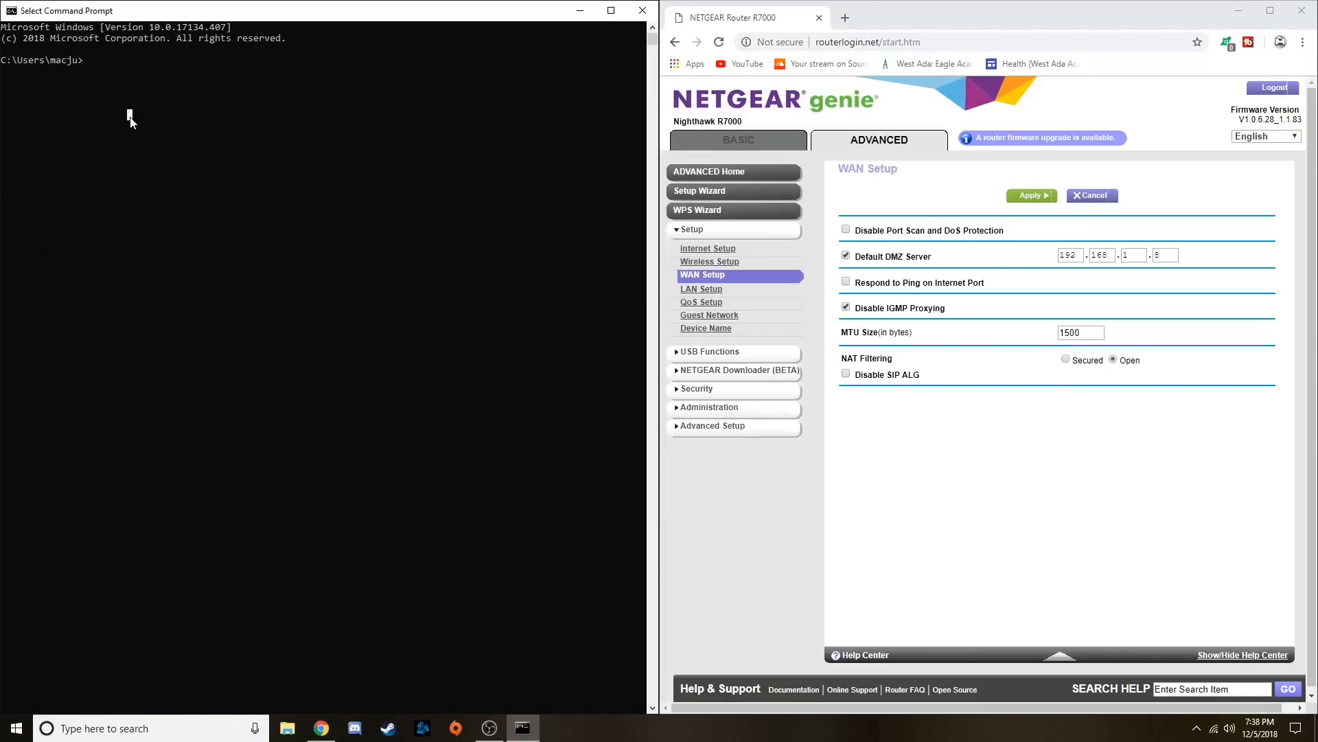
Run ipconfig in Command Prompt and highlight the Wi-Fi adapter's IPv4 address
left_click(85, 61)
type("ipconfig")
key("Return")
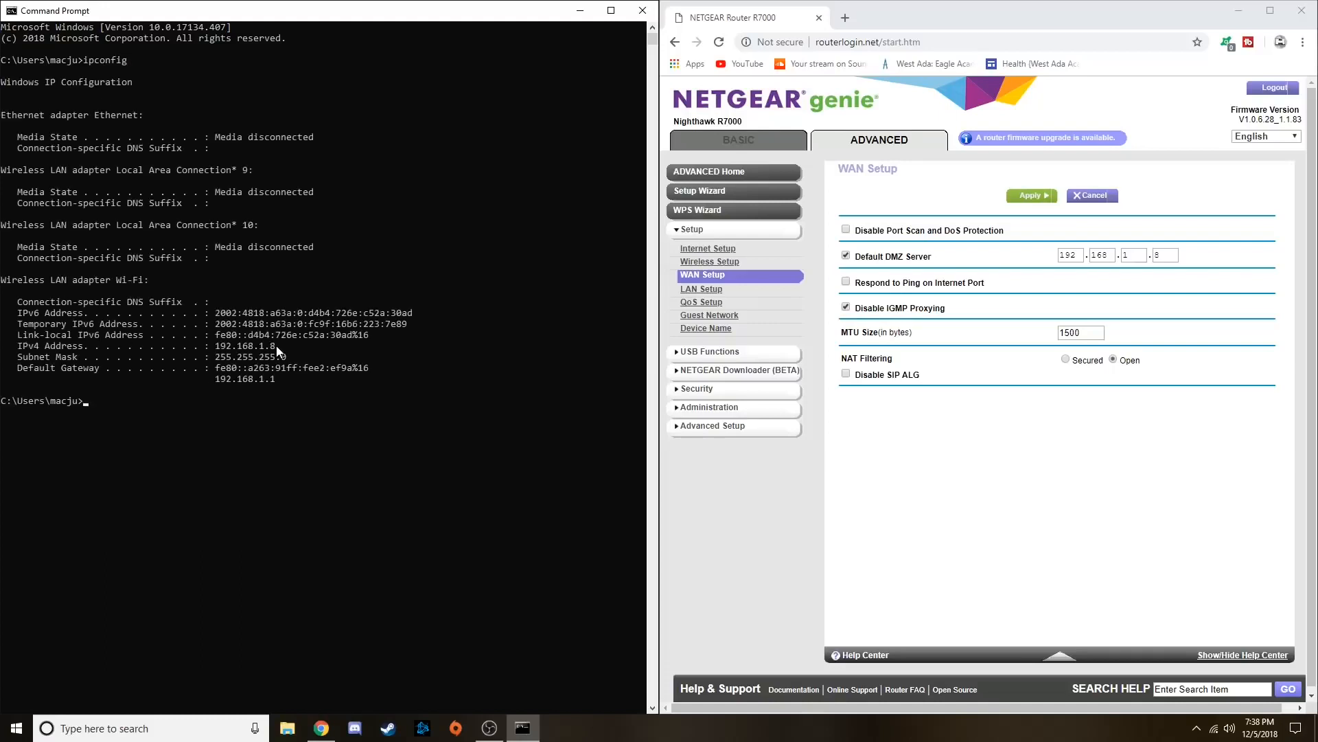
left_click_drag(276, 345, 213, 349)
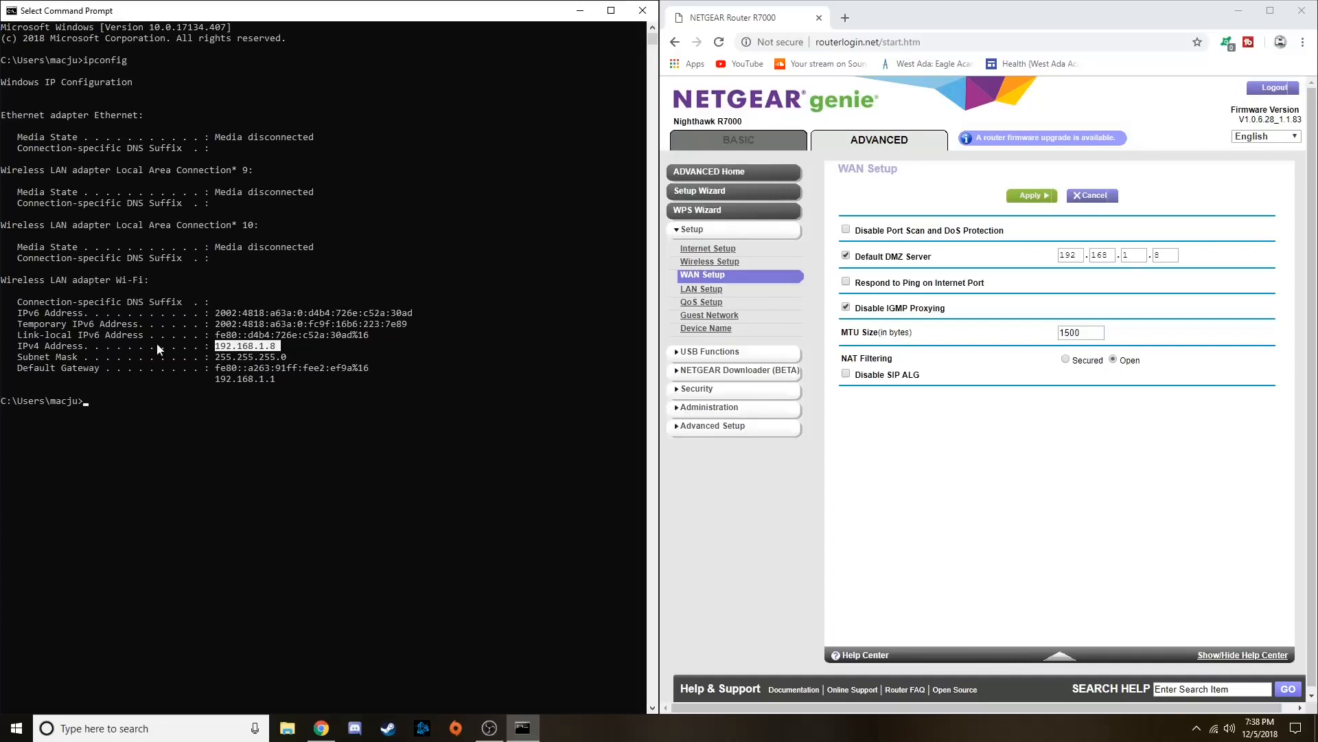
Compare each part of the Default DMZ Server address with the PC's IPv4 address, and close Command Prompt
left_click(1077, 256)
left_click(1111, 256)
left_click(1139, 257)
left_click(1174, 257)
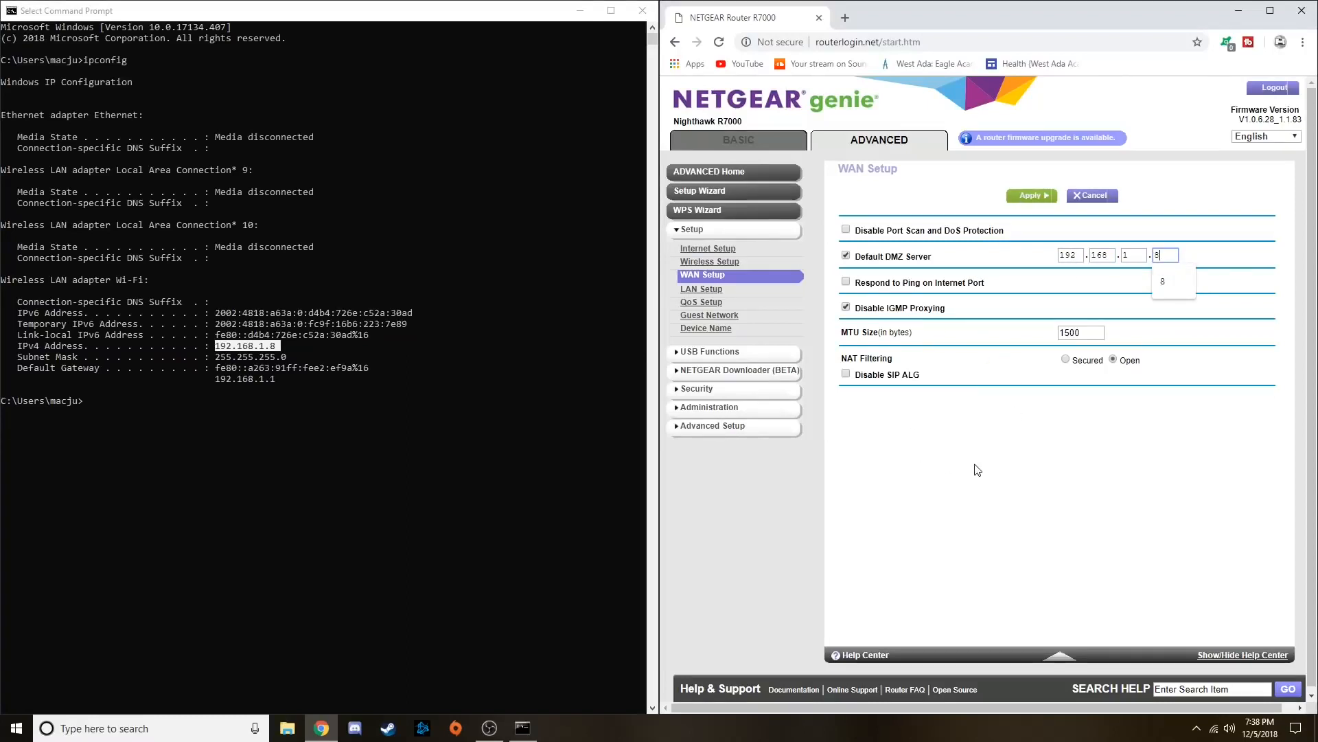
left_click(1107, 439)
left_click(641, 16)
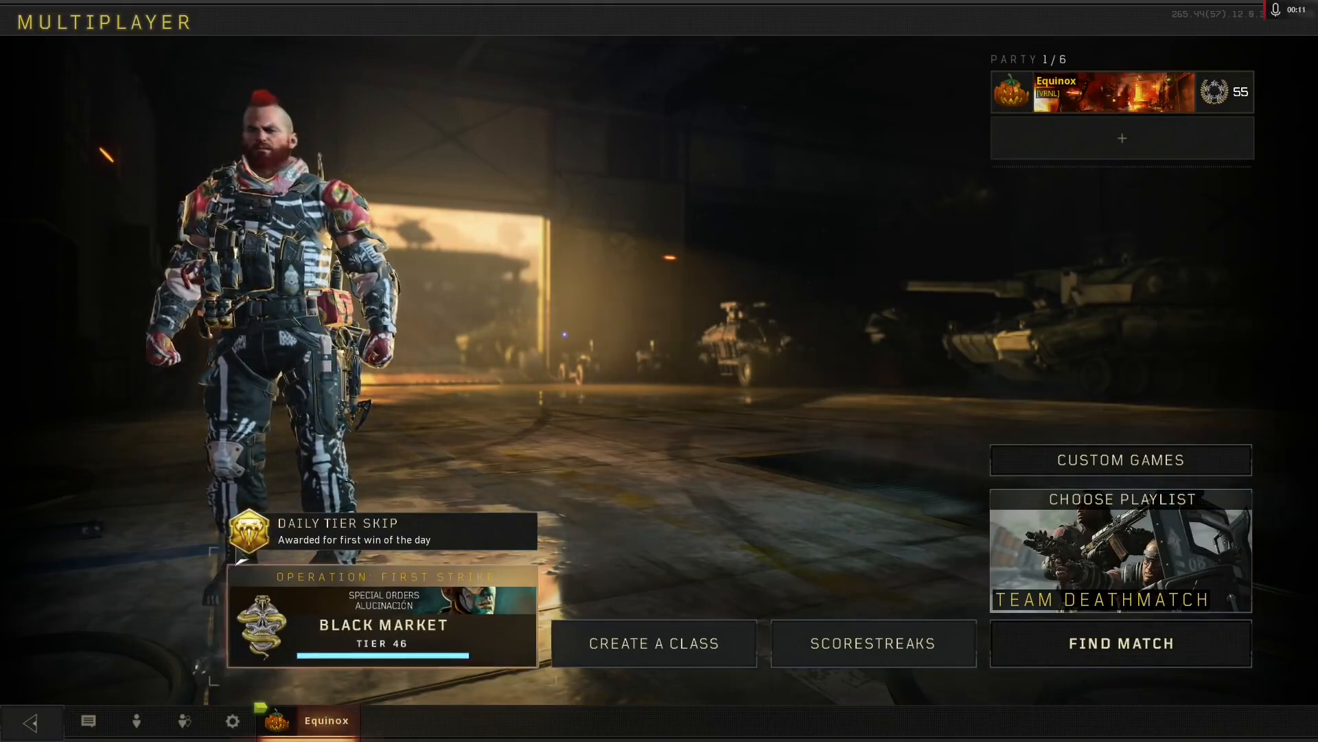
Switch to Call of Duty: Black Ops 4 and open the player account's network information to check the NAT type
left_click(467, 660)
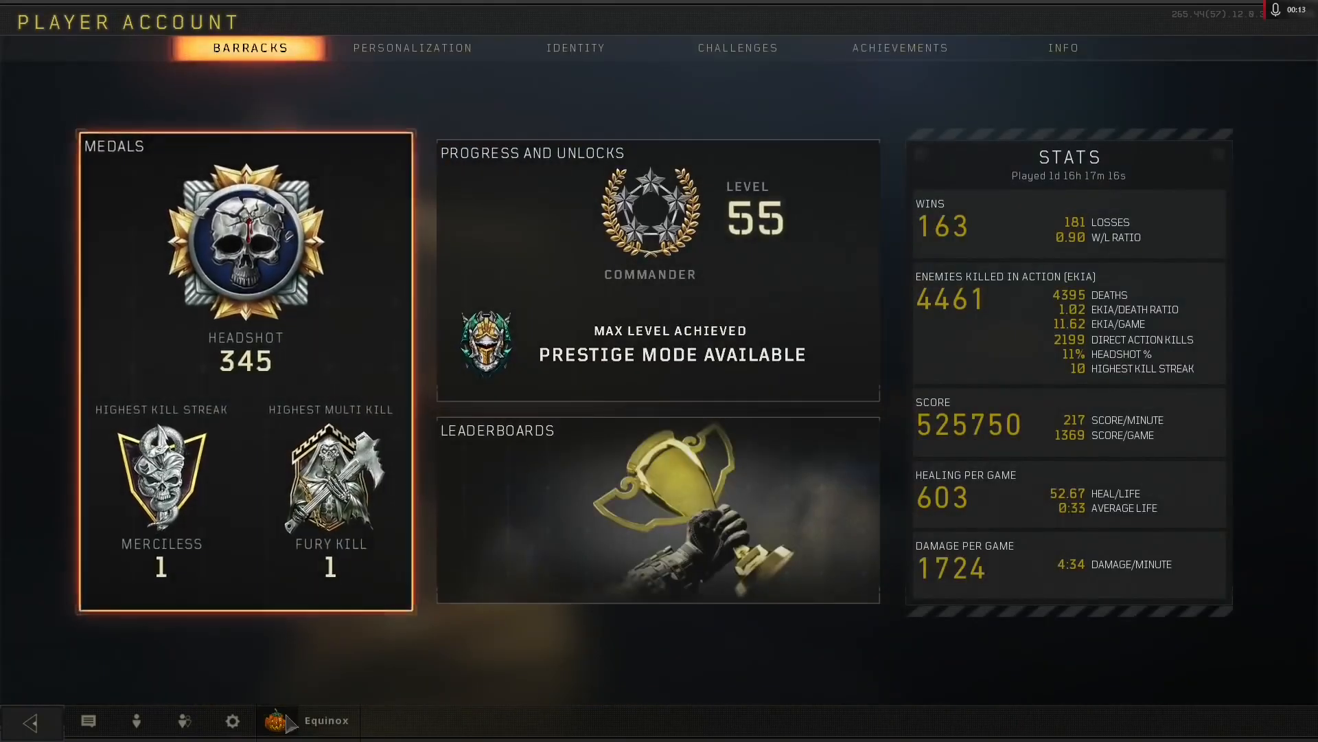
left_click(1053, 55)
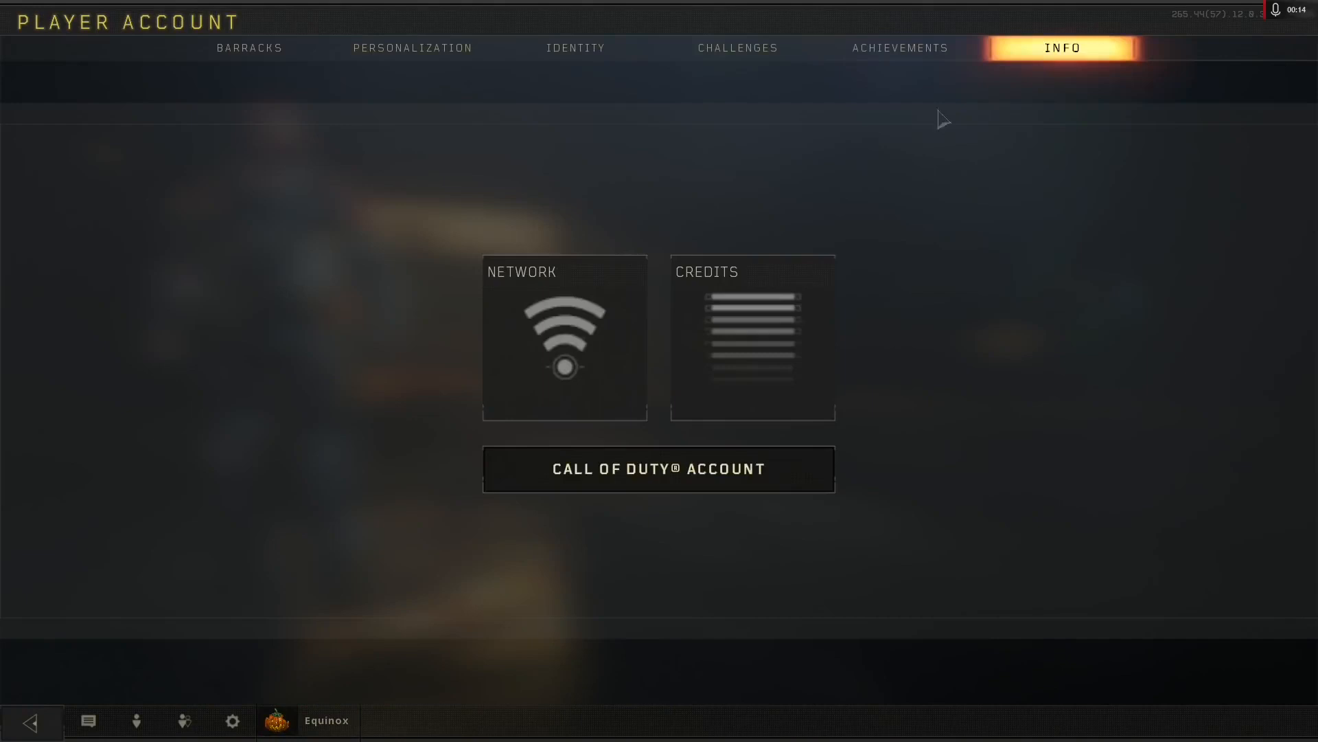
left_click(553, 379)
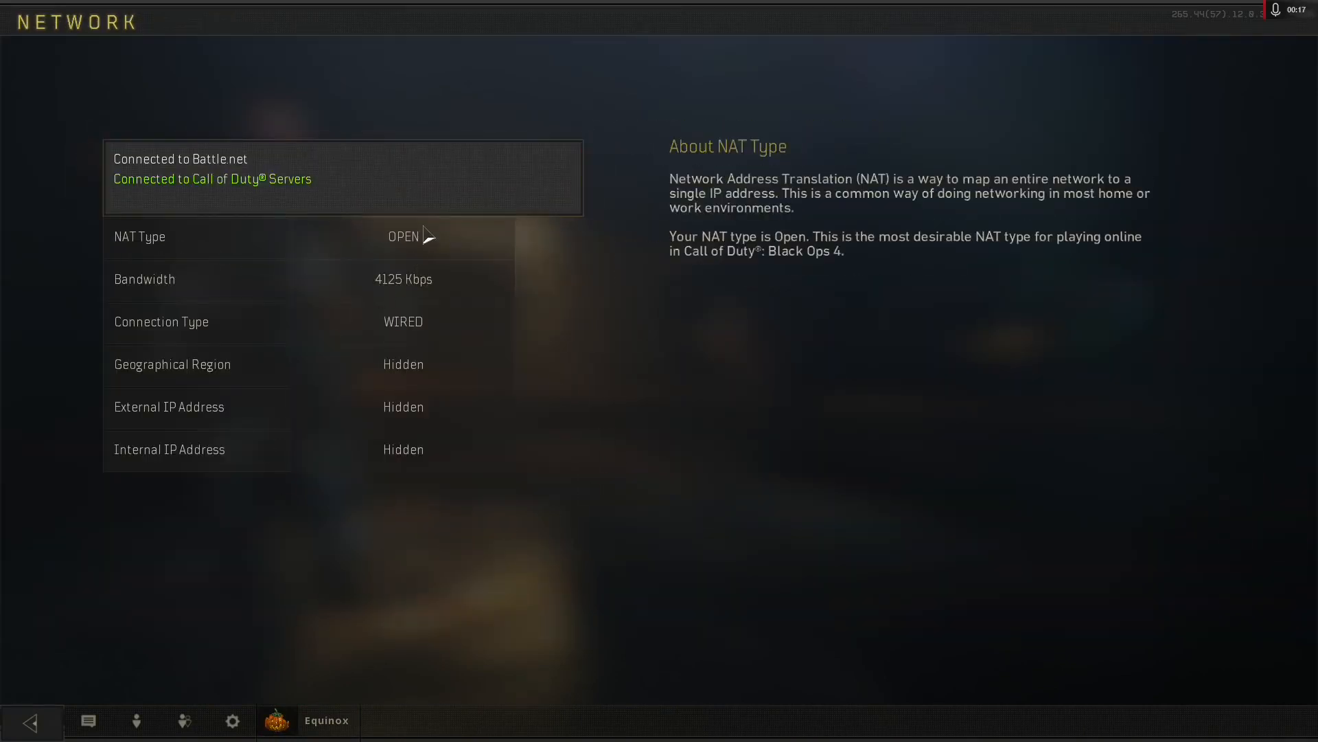